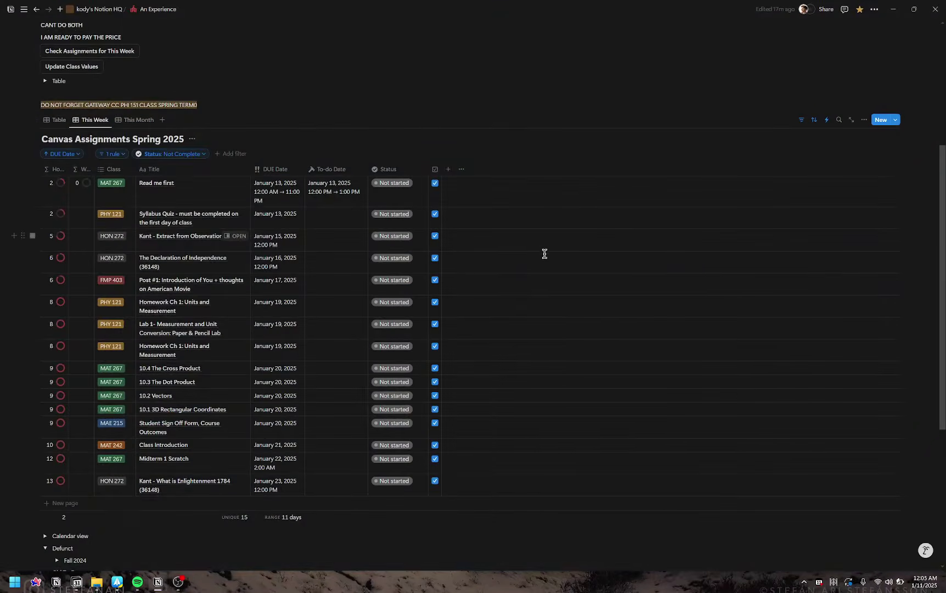
# - Look over the Notion database notes, then switch to the ConvertCSV editor holding the PHY121 file
pyautogui.scroll(-5, 247, 428)
pyautogui.moveTo(183, 451); pyautogui.dragTo(47, 451)
pyautogui.scroll(3, 338, 438)
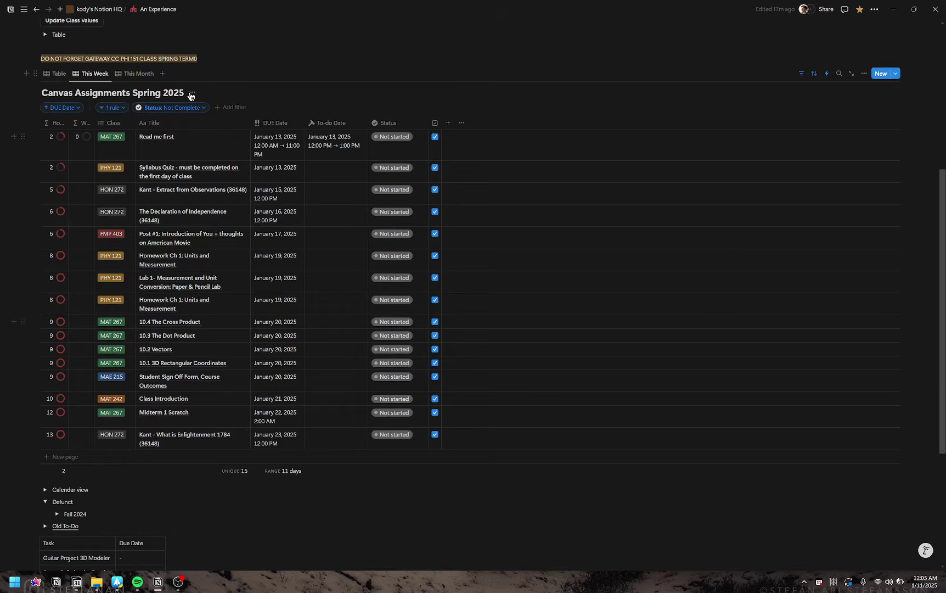
pyautogui.hotkey('alt', 'Tab')
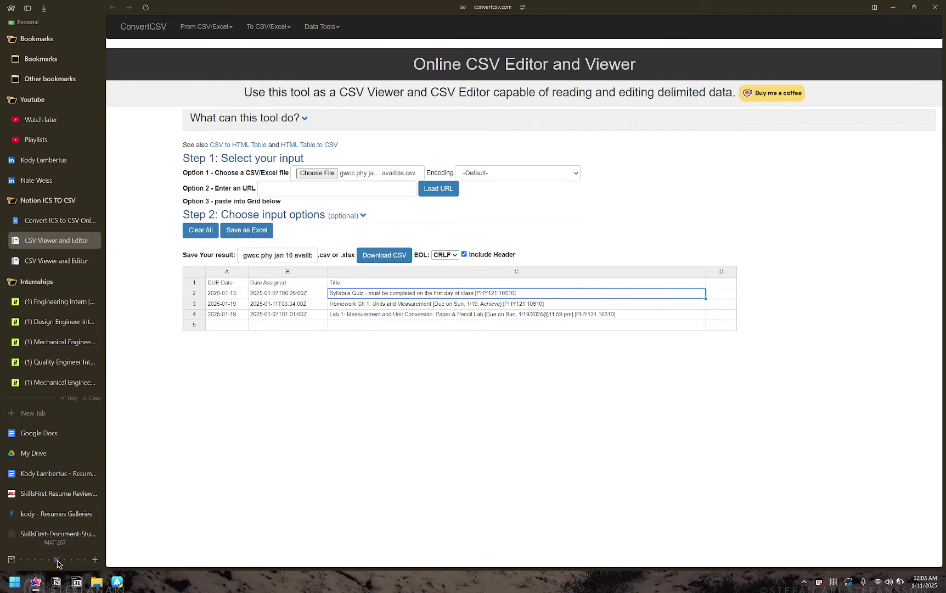
pyautogui.click(57, 561)
pyautogui.click(597, 261)
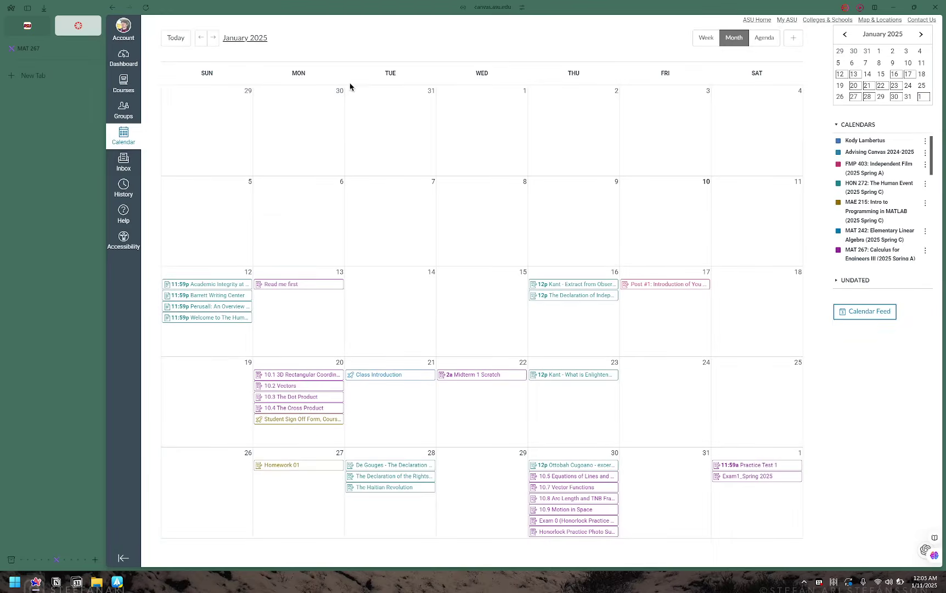
pyautogui.click(881, 313)
pyautogui.click(555, 320)
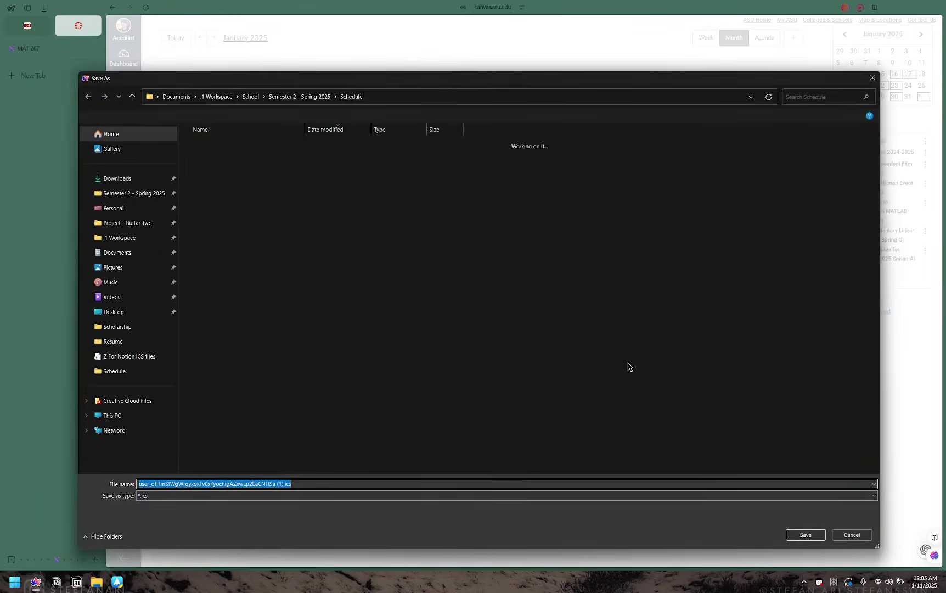
pyautogui.click(321, 482)
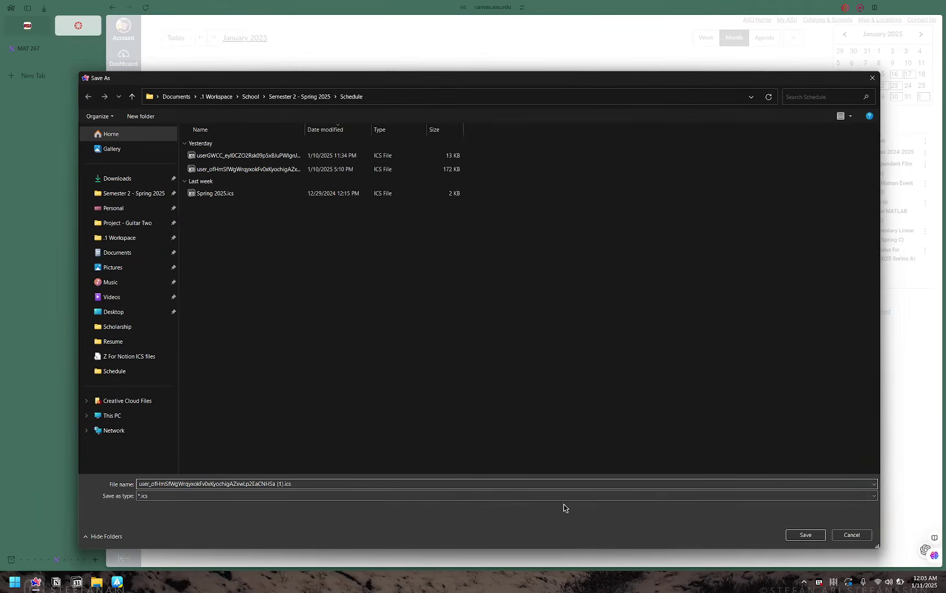
pyautogui.click(852, 534)
pyautogui.click(598, 259)
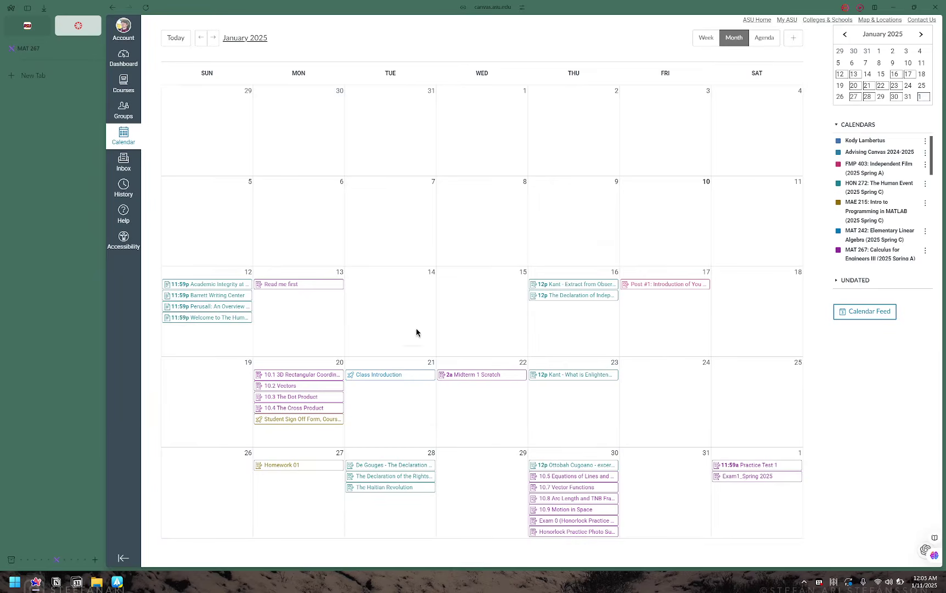
pyautogui.click(33, 561)
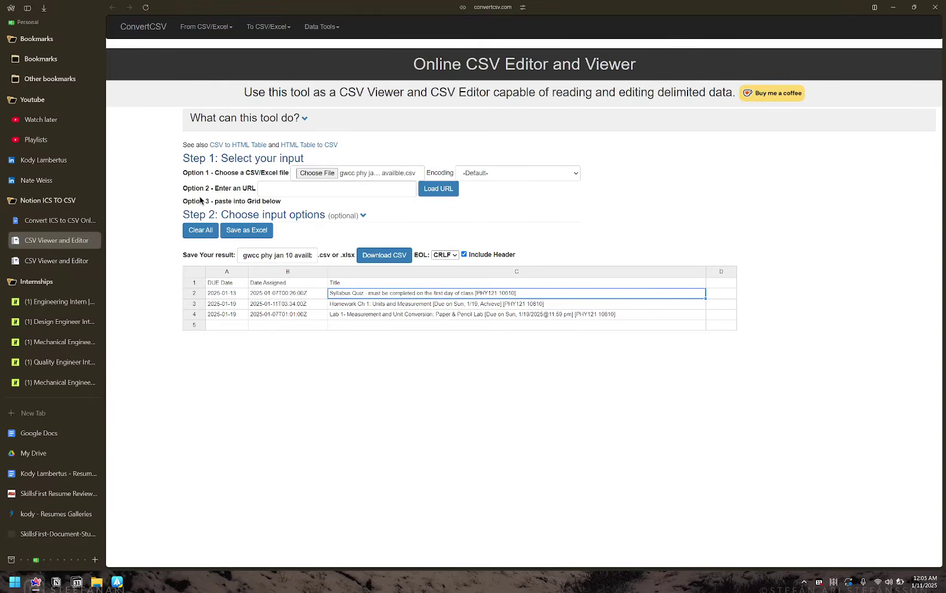
pyautogui.click(60, 220)
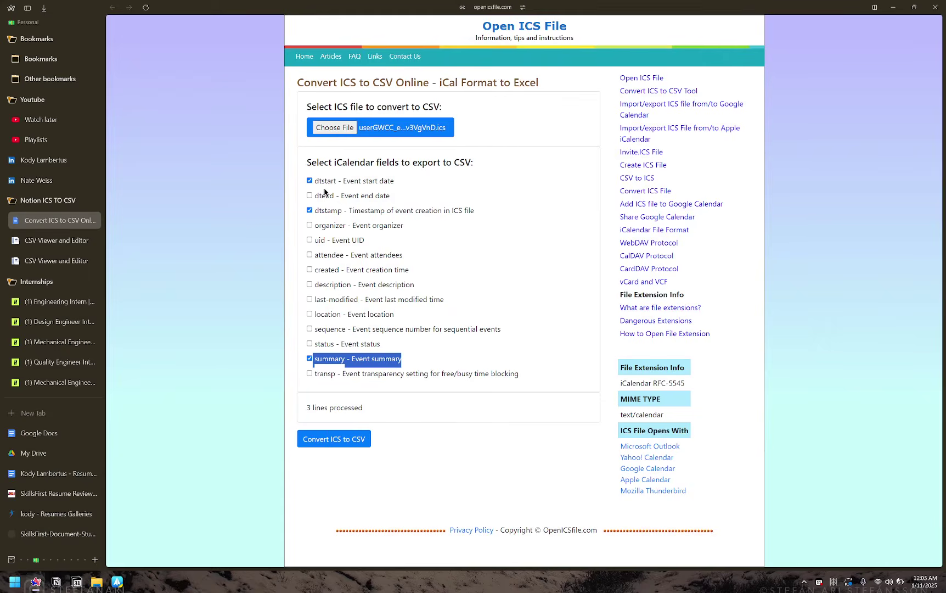
pyautogui.click(406, 187)
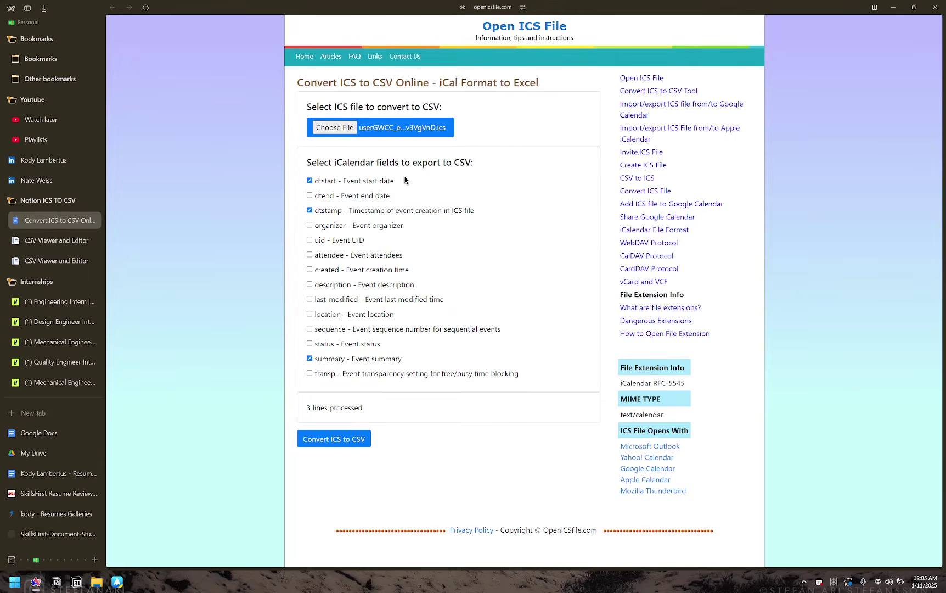
pyautogui.moveTo(406, 181); pyautogui.dragTo(308, 182)
pyautogui.moveTo(474, 211); pyautogui.dragTo(313, 211)
pyautogui.moveTo(410, 362); pyautogui.dragTo(316, 365)
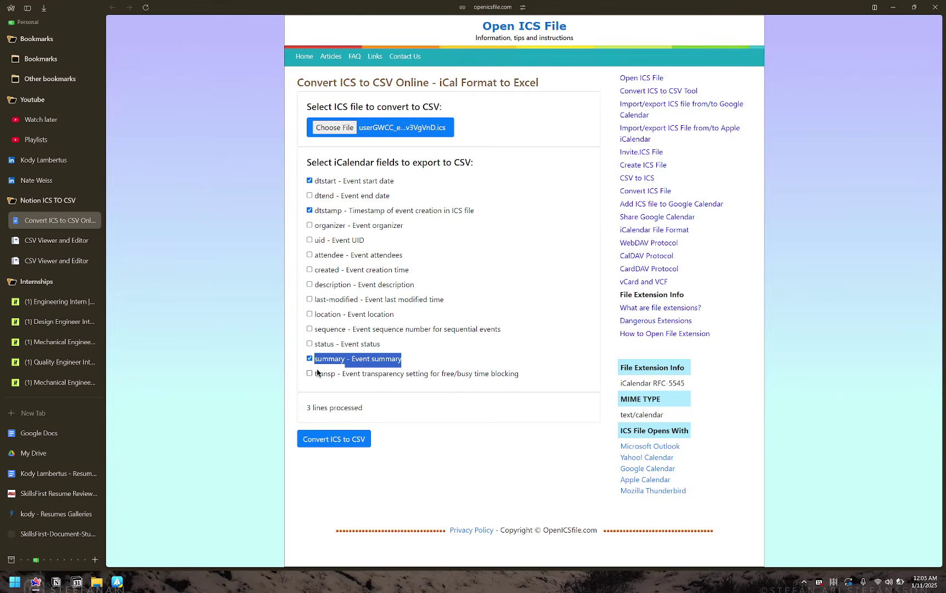
pyautogui.click(53, 245)
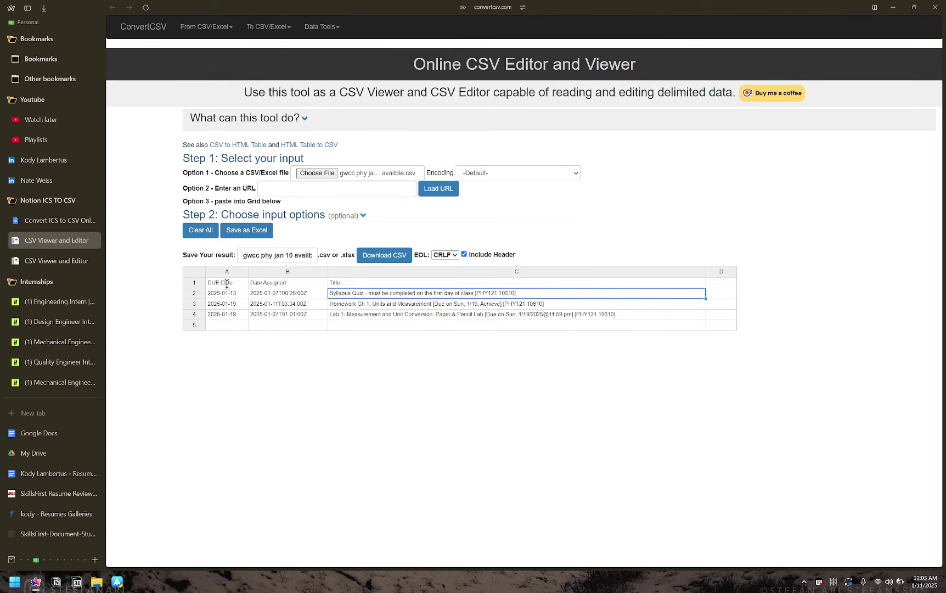
# - Clear the grid and load gwcc phy jan 10 availble.csv into ConvertCSV
pyautogui.click(200, 230)
pyautogui.click(317, 173)
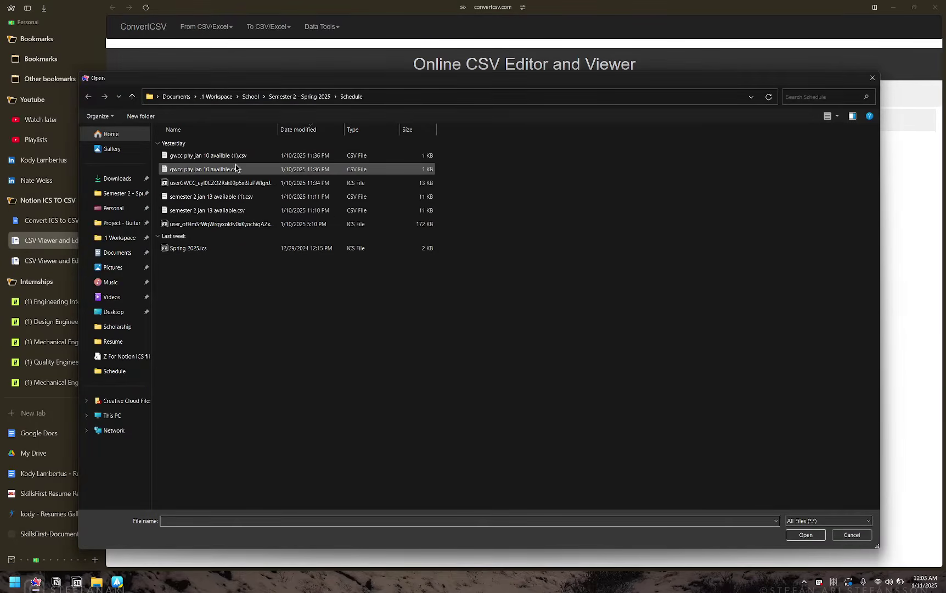
pyautogui.doubleClick(237, 169)
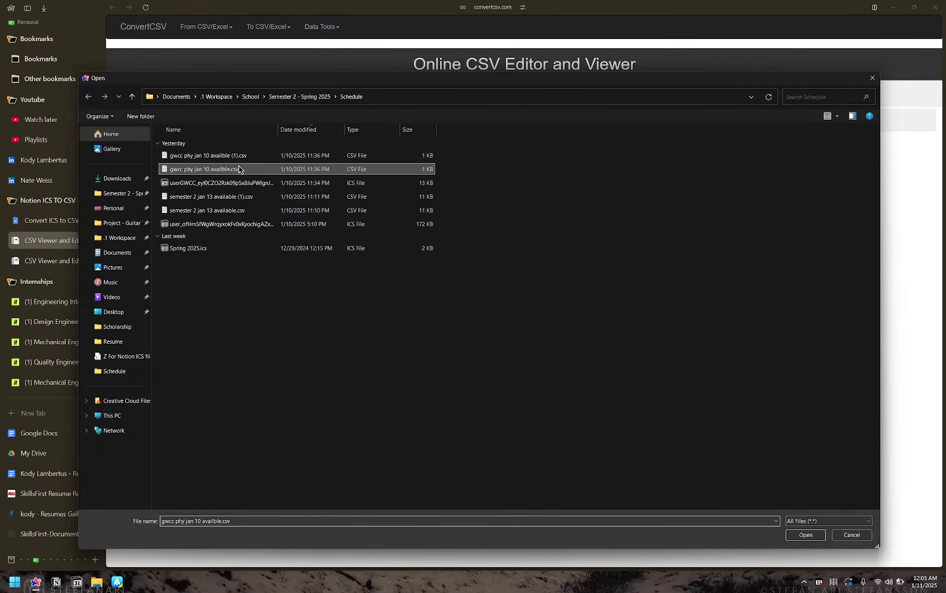
# - Rename header A1 from dtstart to DUE Date, comparing against Notion's column names
pyautogui.doubleClick(231, 281)
pyautogui.moveTo(231, 281); pyautogui.dragTo(186, 287)
pyautogui.write('DUE Date')
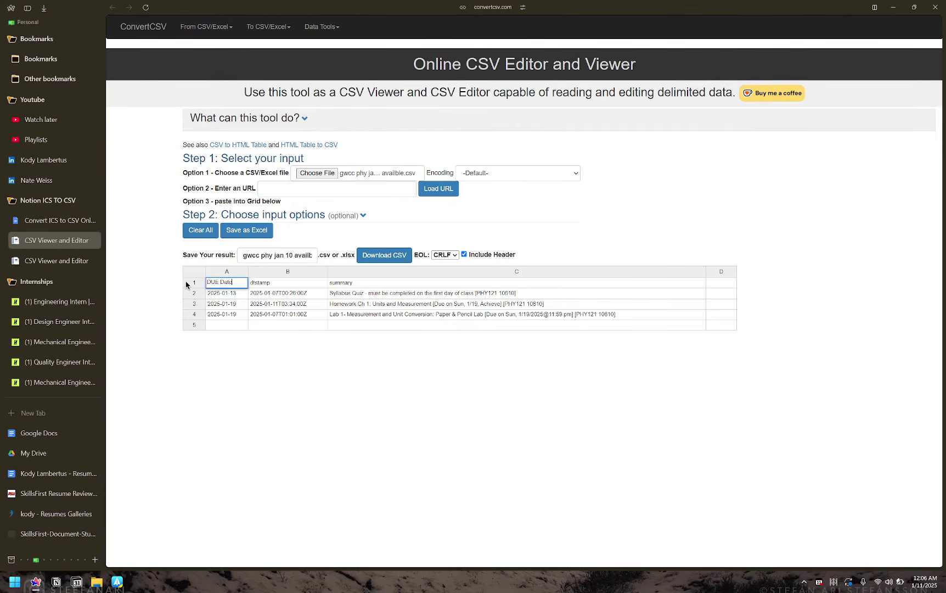
pyautogui.press('Return')
pyautogui.click(236, 283)
pyautogui.hotkey('alt', 'Tab')
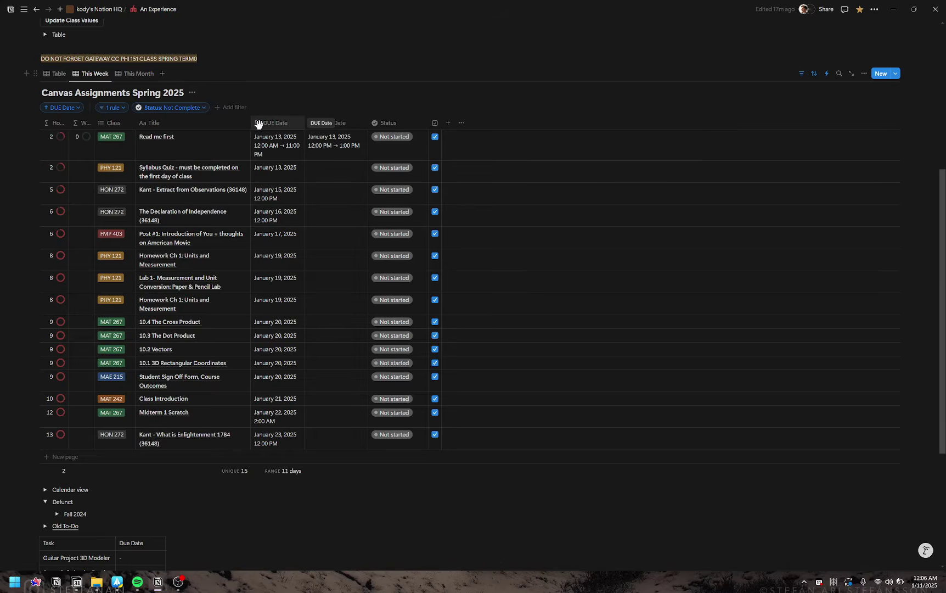
pyautogui.hotkey('alt', 'Tab')
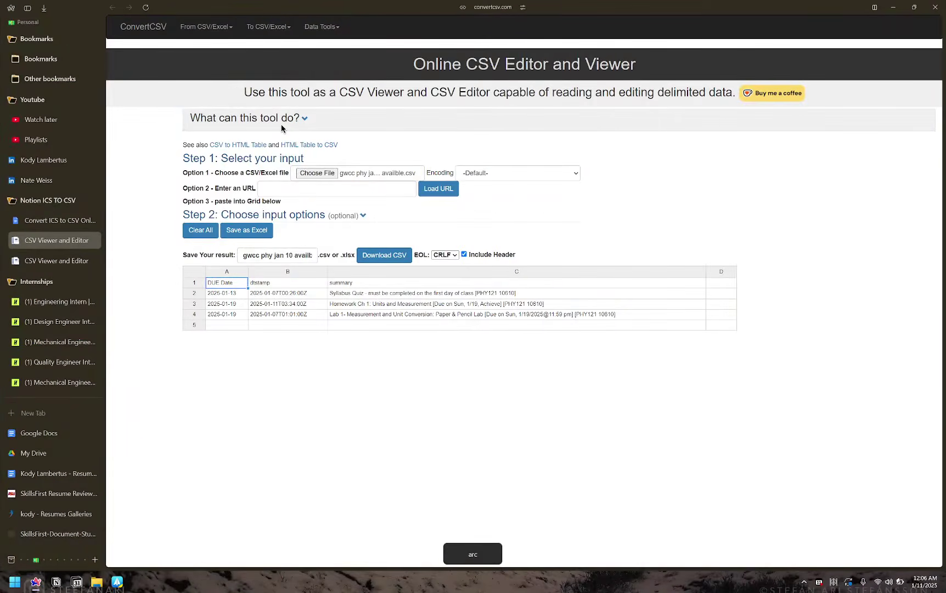
pyautogui.hotkey('alt', 'Tab')
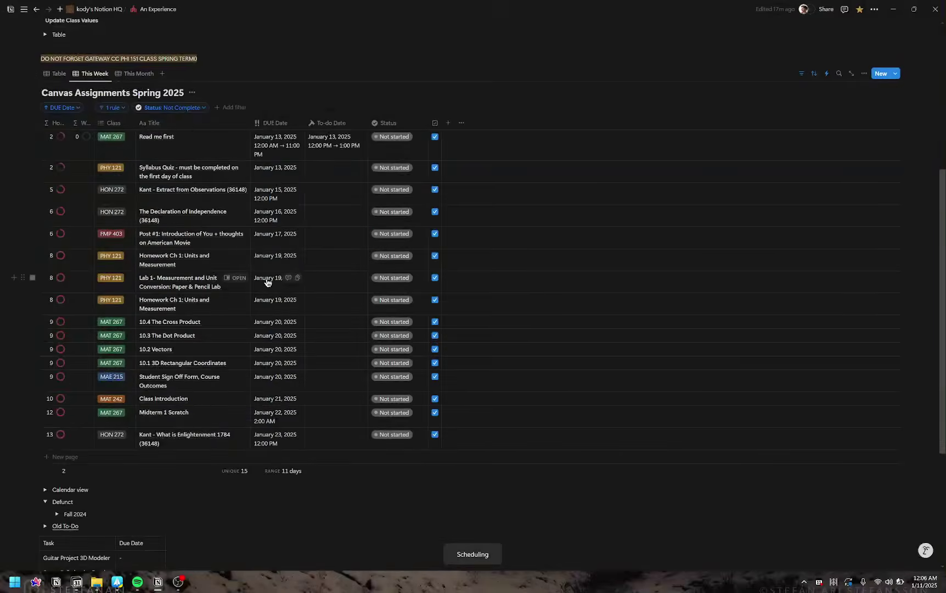
pyautogui.hotkey('alt', 'Tab')
# - Rename header B1 to Date Assigned and header C1 to Title
pyautogui.click(295, 282)
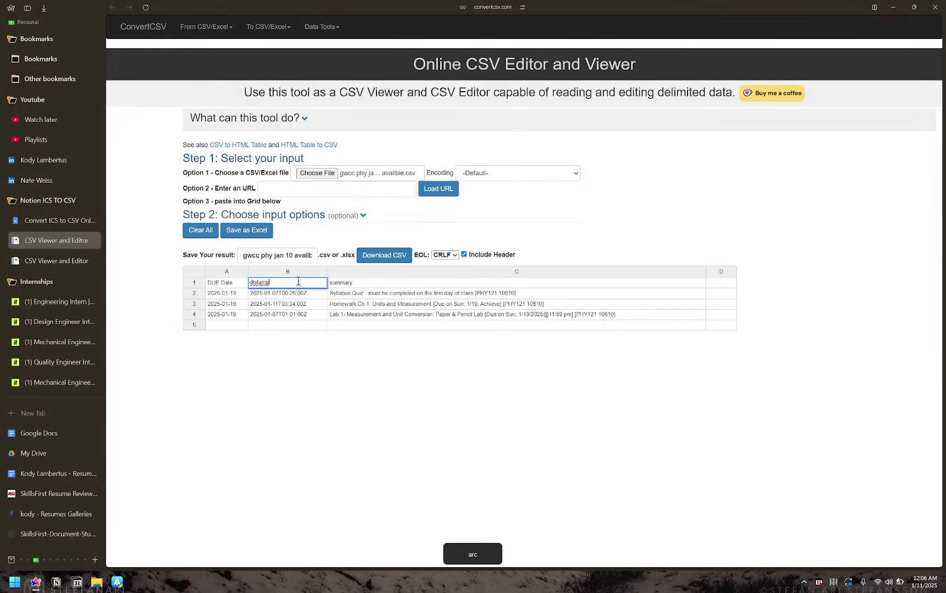
pyautogui.doubleClick(295, 282)
pyautogui.write('Date Assigned')
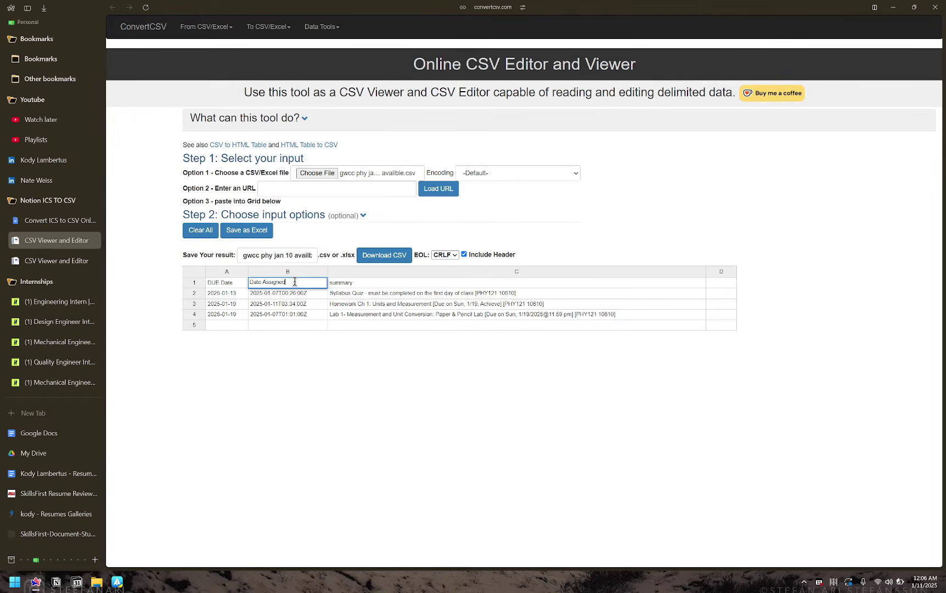
pyautogui.press('Return')
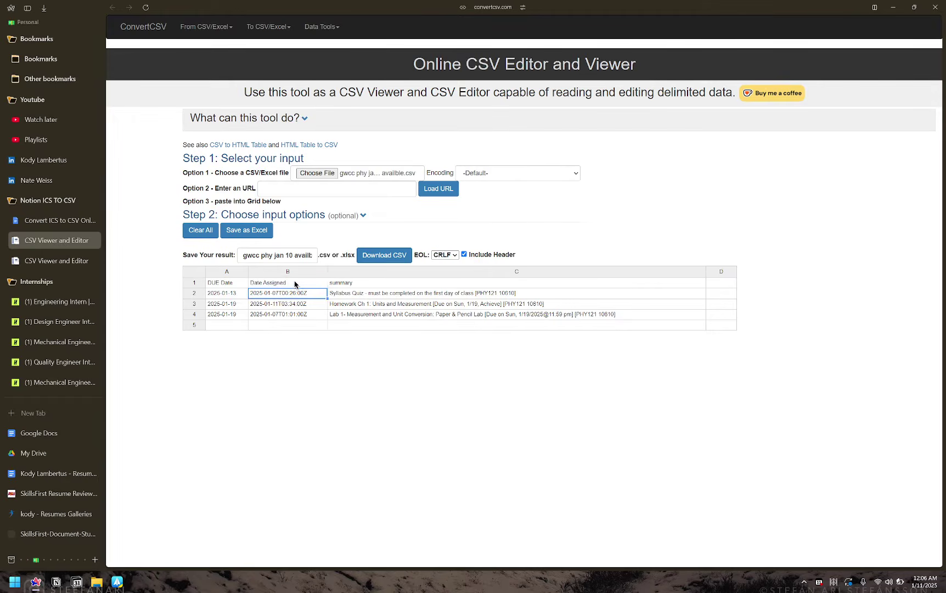
pyautogui.doubleClick(360, 282)
pyautogui.write('T')
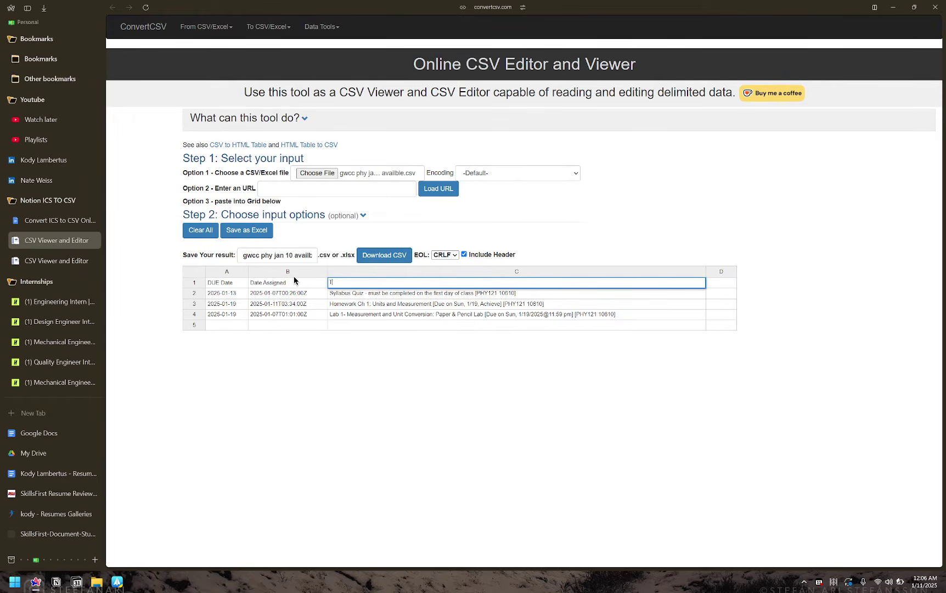
pyautogui.write('itle')
pyautogui.press('Return')
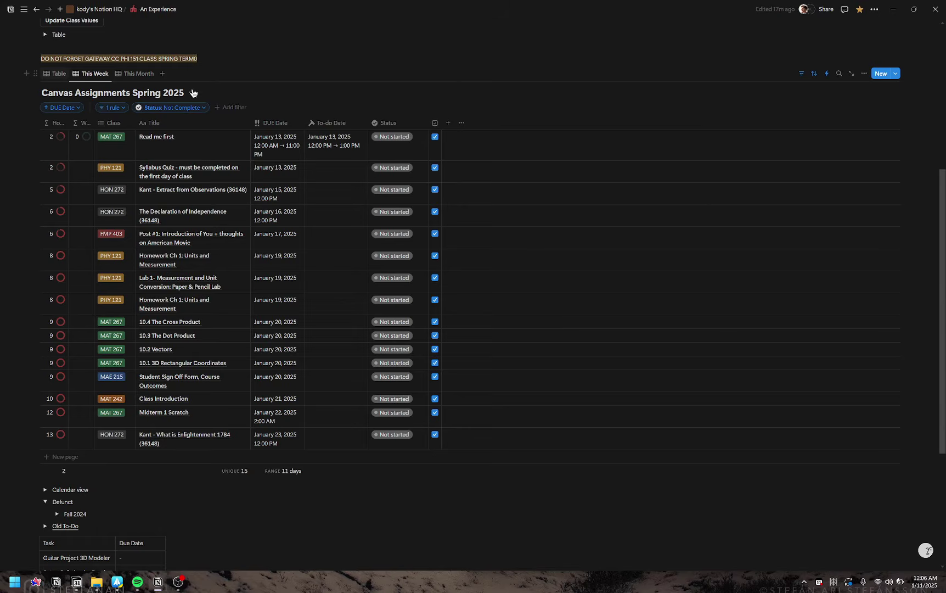
# - Open Canvas Assignments Spring 2025 as a full page and merge the gwcc phy jan 10 CSV into it
pyautogui.scroll(5, 274, 141)
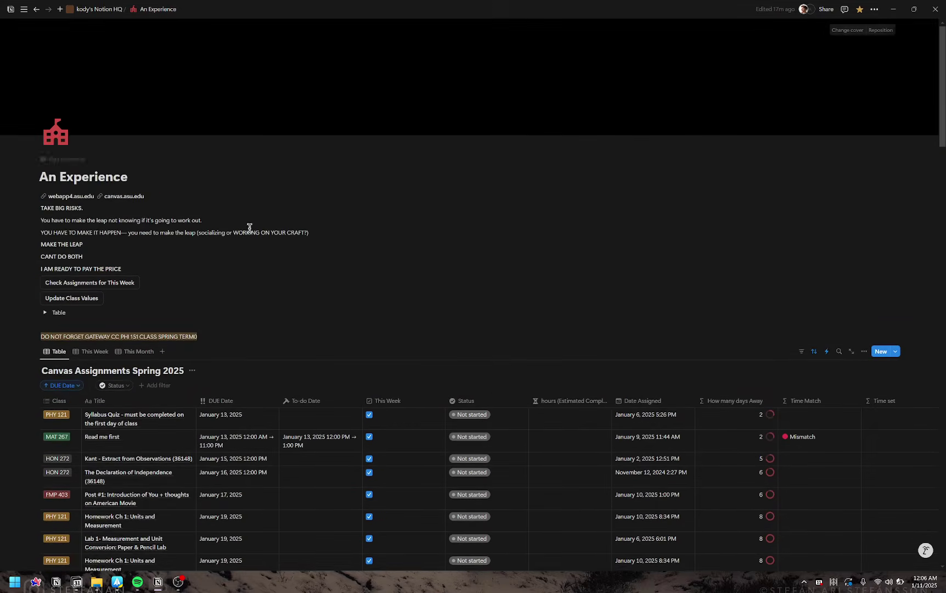
pyautogui.click(192, 370)
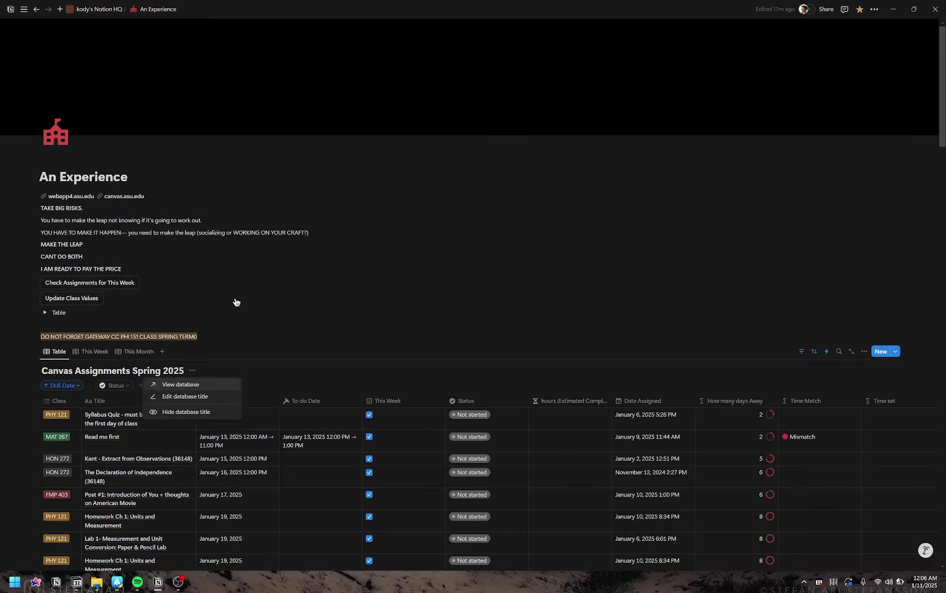
pyautogui.press('Return')
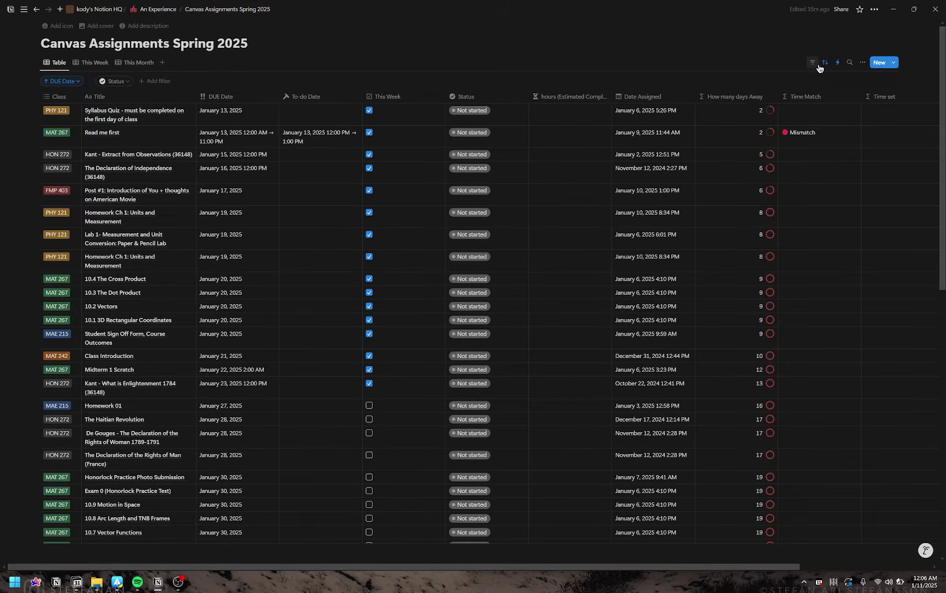
pyautogui.click(875, 9)
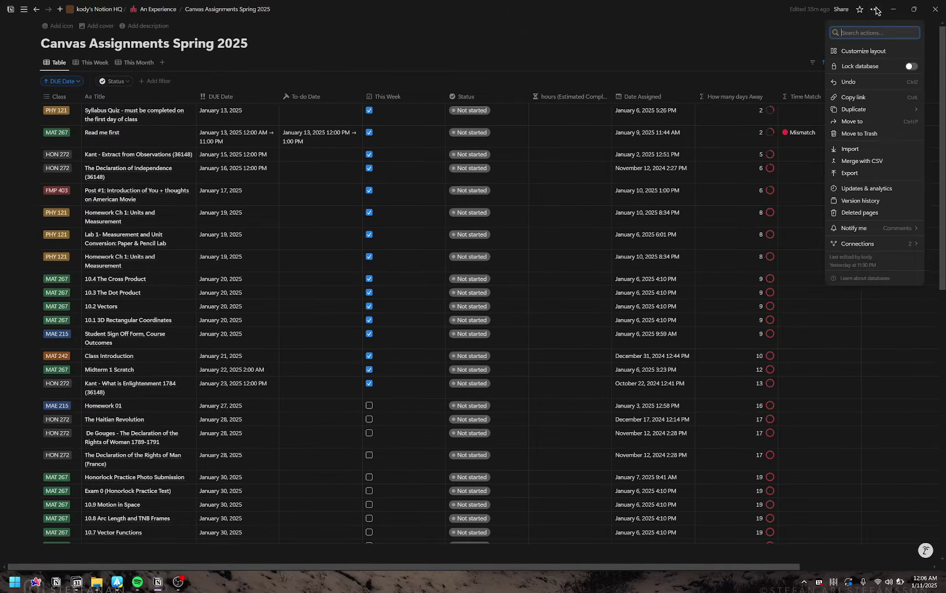
pyautogui.click(885, 166)
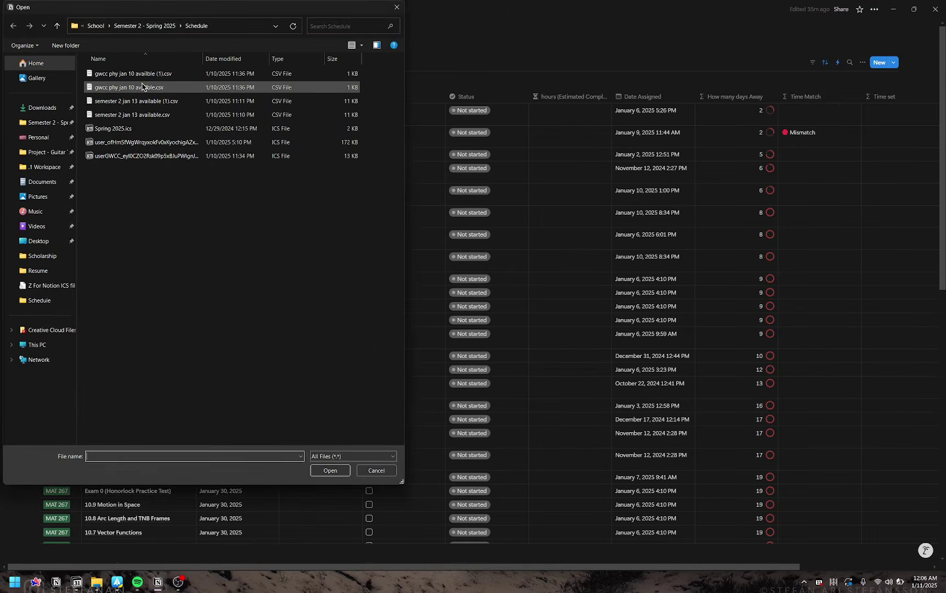
pyautogui.doubleClick(182, 75)
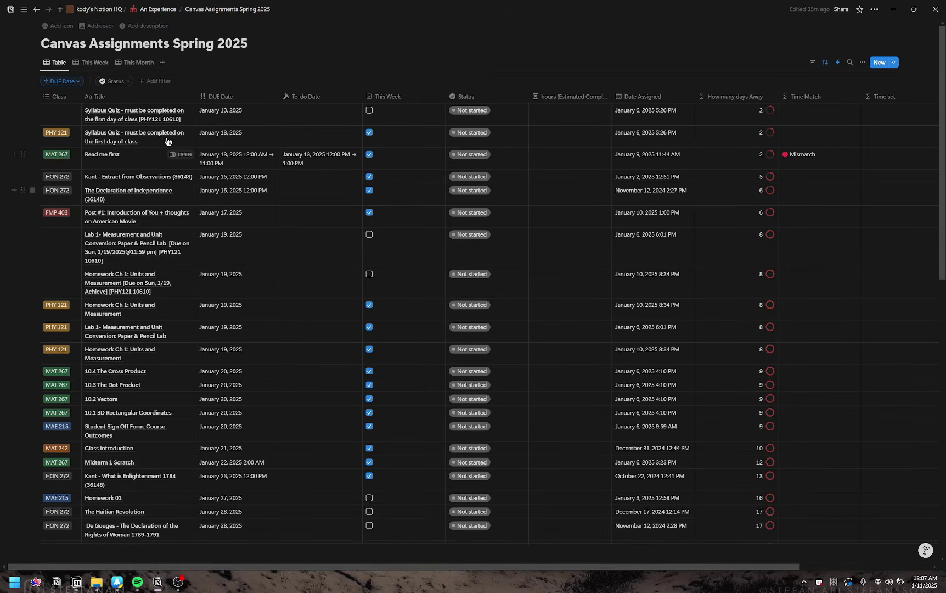
# - Return to the An Experience page and scroll down to the embedded database
pyautogui.click(153, 9)
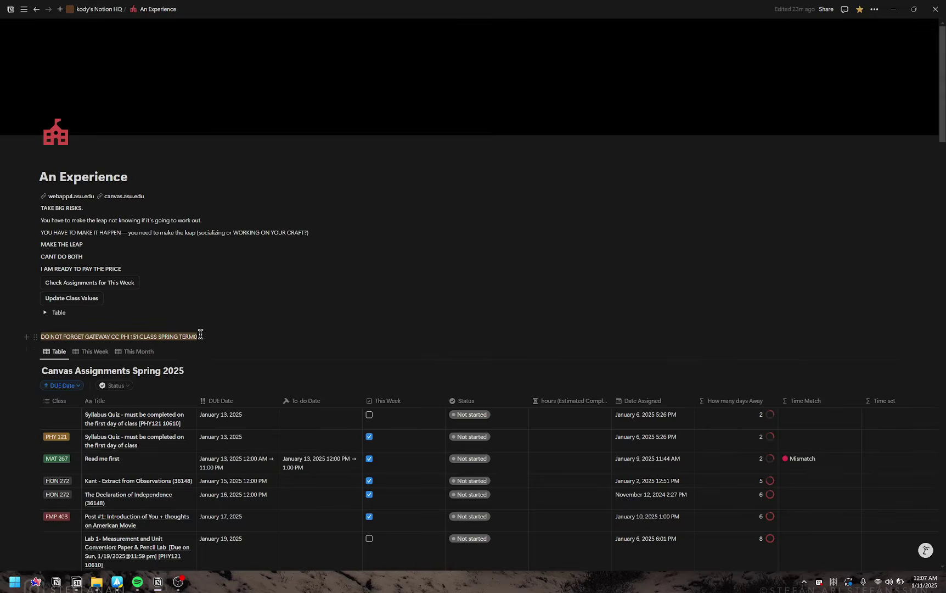
pyautogui.scroll(-2, 216, 313)
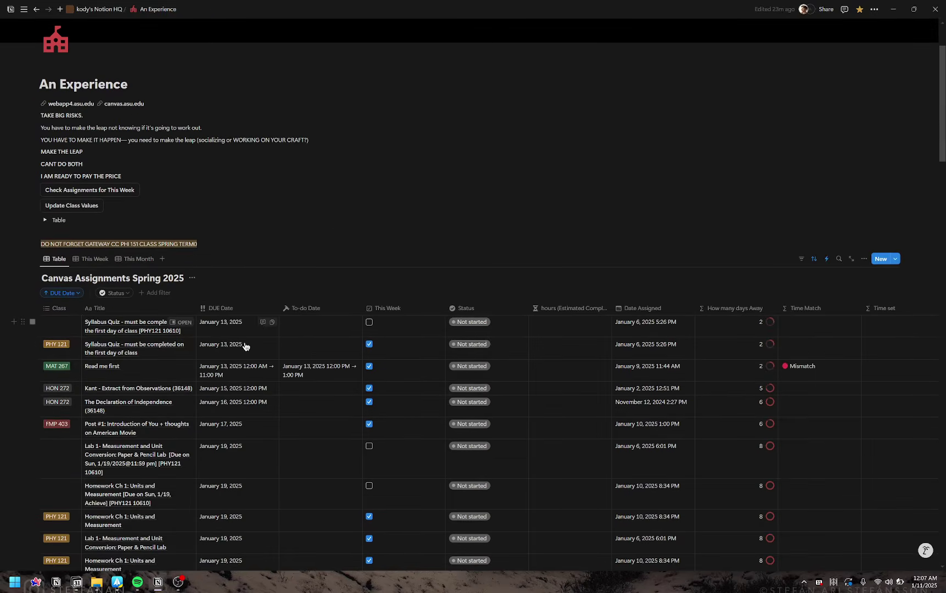
pyautogui.scroll(-1, 247, 347)
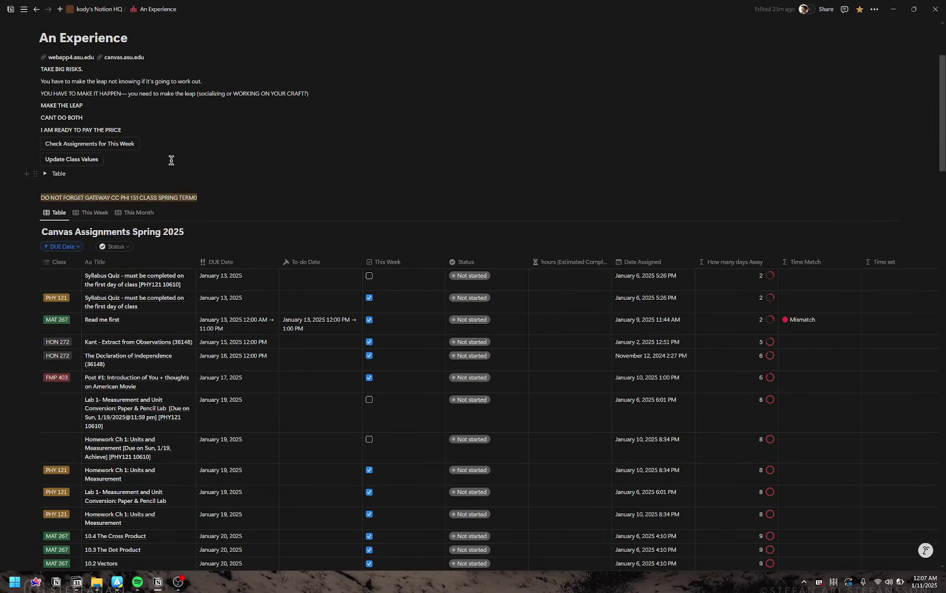
# - Open the Update Class Values settings and inspect its MAT267 and PHY121 Title Contains filters
pyautogui.click(109, 159)
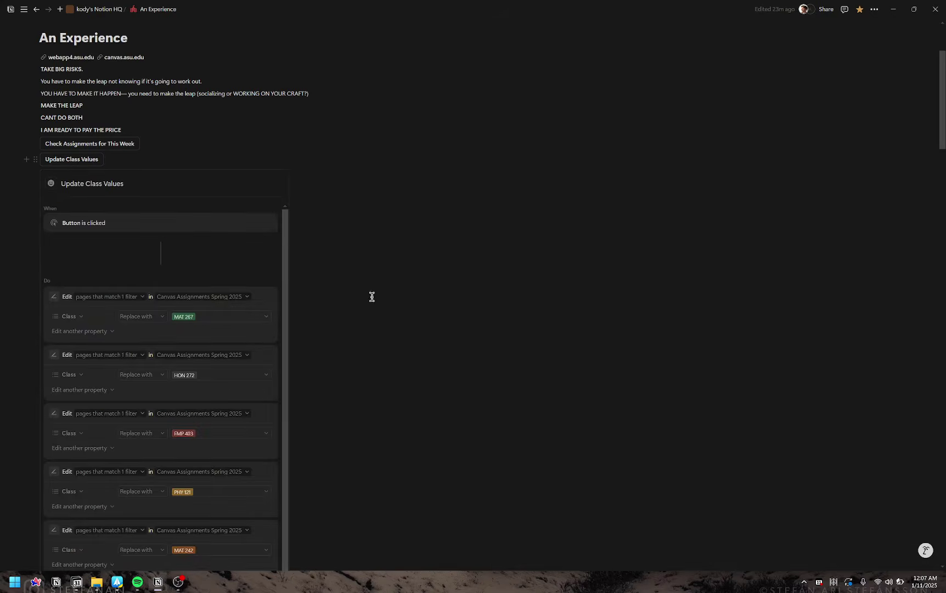
pyautogui.click(143, 299)
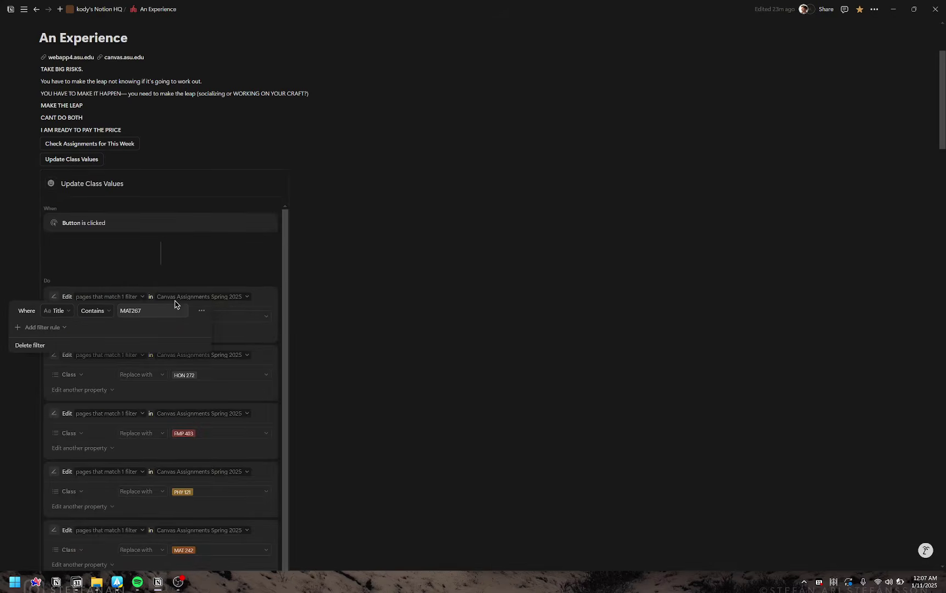
pyautogui.click(338, 301)
pyautogui.scroll(-1, 166, 410)
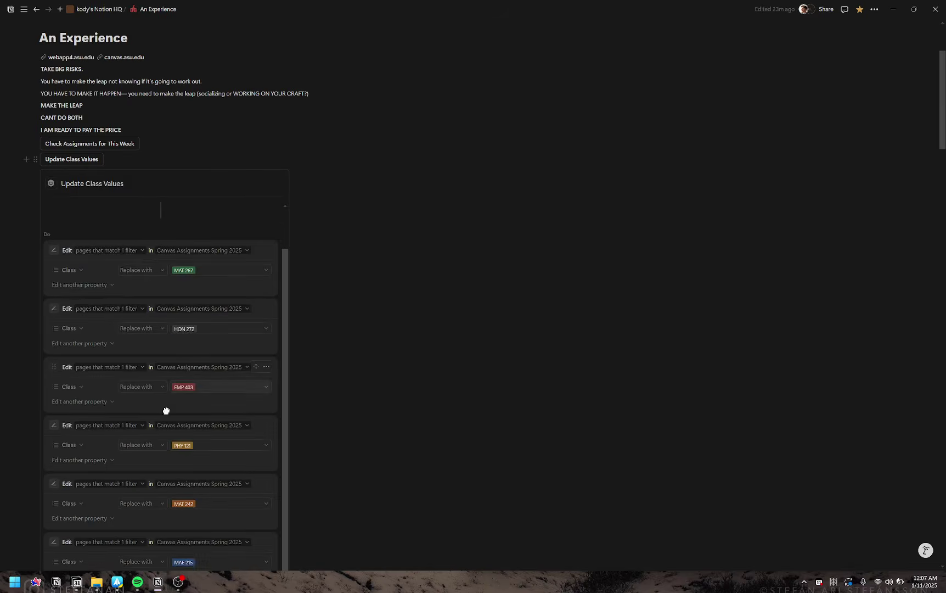
pyautogui.click(130, 428)
pyautogui.moveTo(142, 439); pyautogui.dragTo(116, 443)
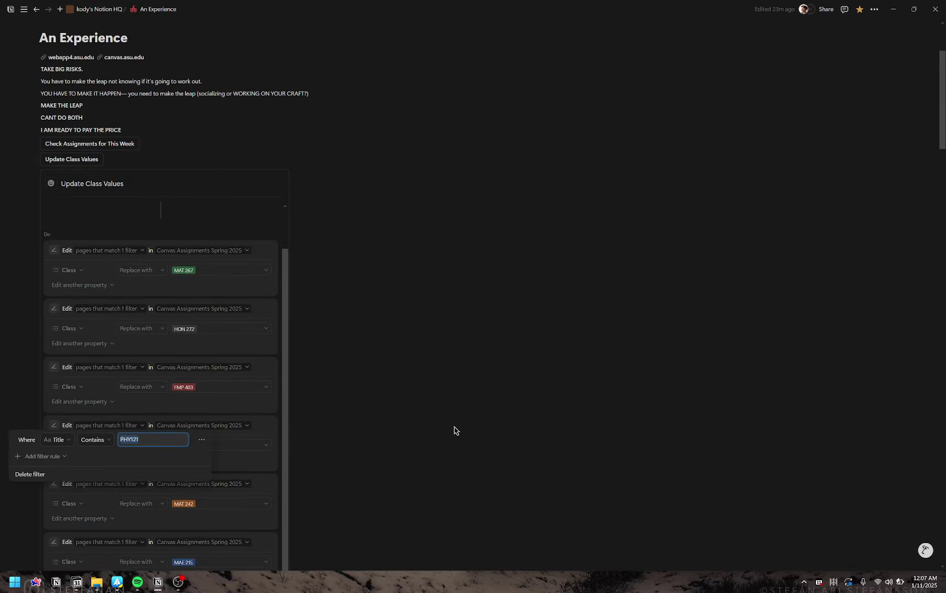
pyautogui.click(391, 317)
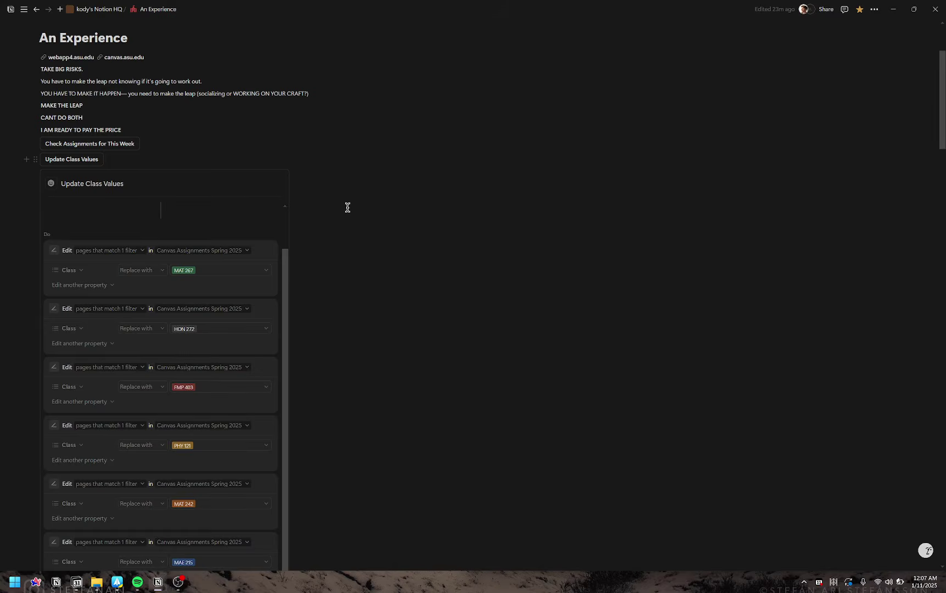
pyautogui.scroll(-8, 406, 344)
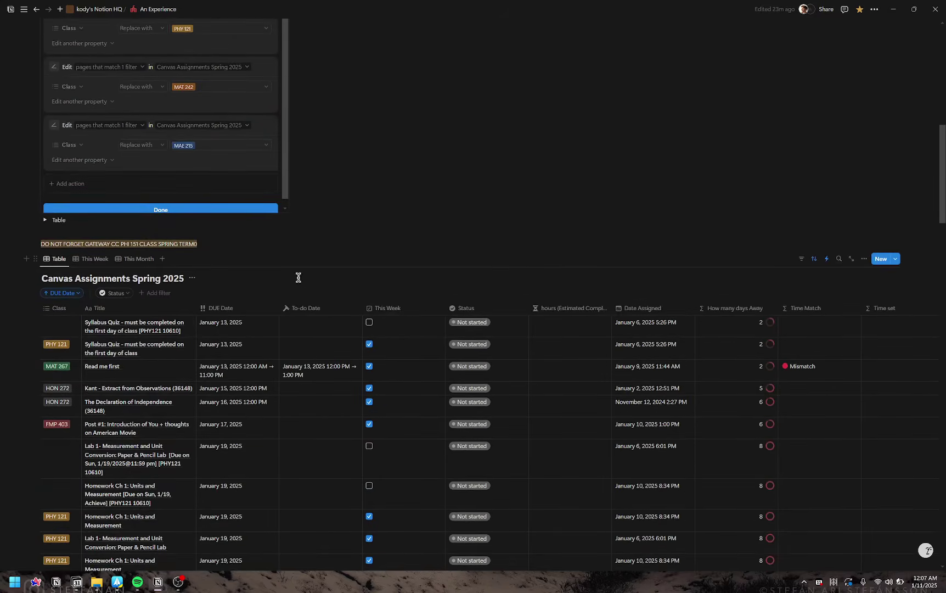
pyautogui.scroll(-2, 267, 242)
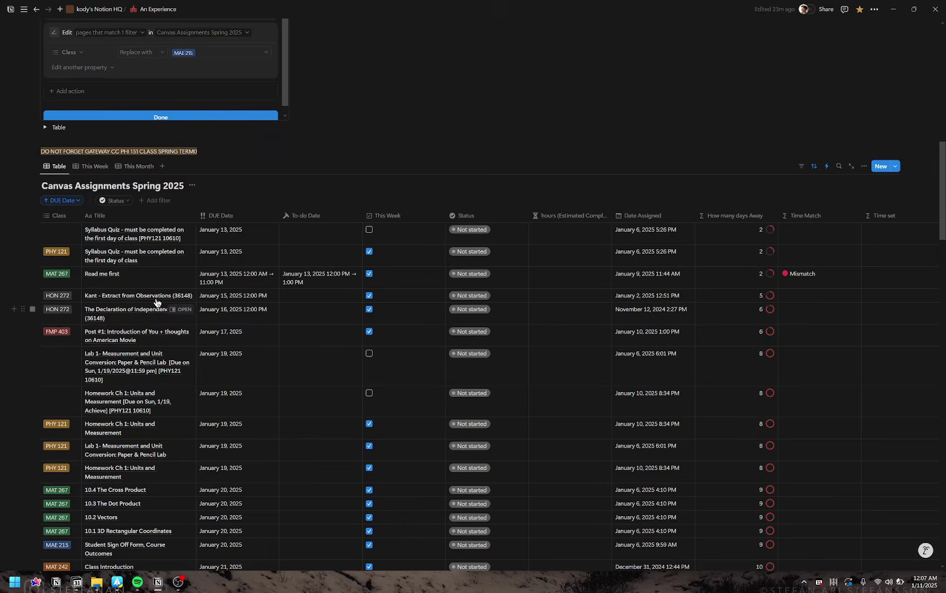
pyautogui.moveTo(139, 240); pyautogui.dragTo(204, 243)
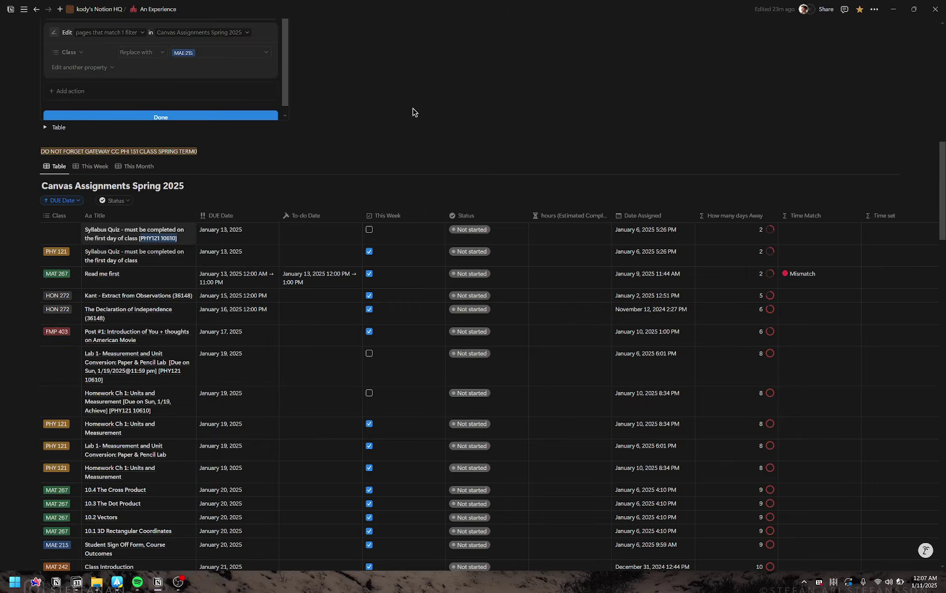
# - Close the Update Class Values automation editor
pyautogui.click(402, 124)
pyautogui.scroll(4, 378, 148)
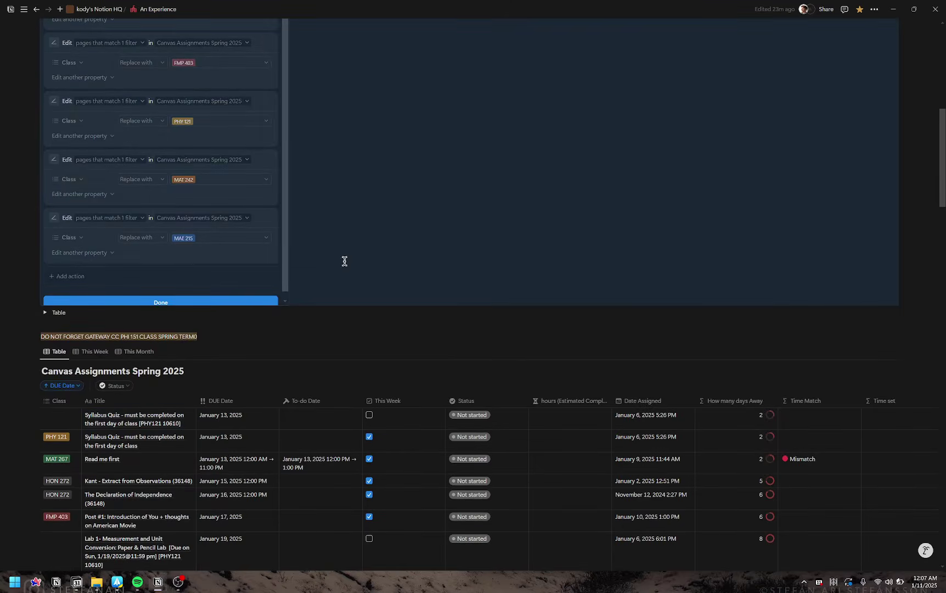
pyautogui.click(218, 302)
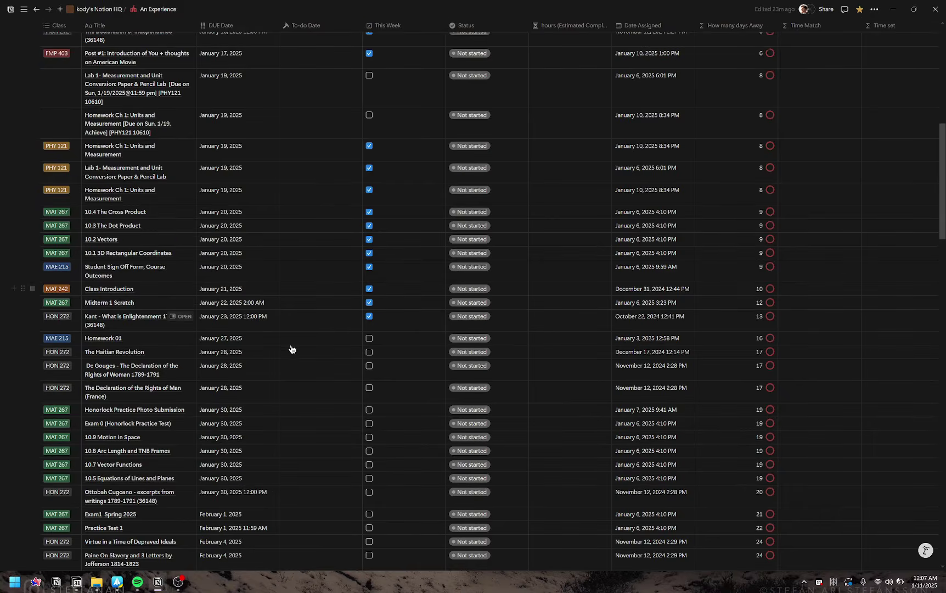
pyautogui.scroll(-3, 308, 395)
pyautogui.scroll(10, 329, 437)
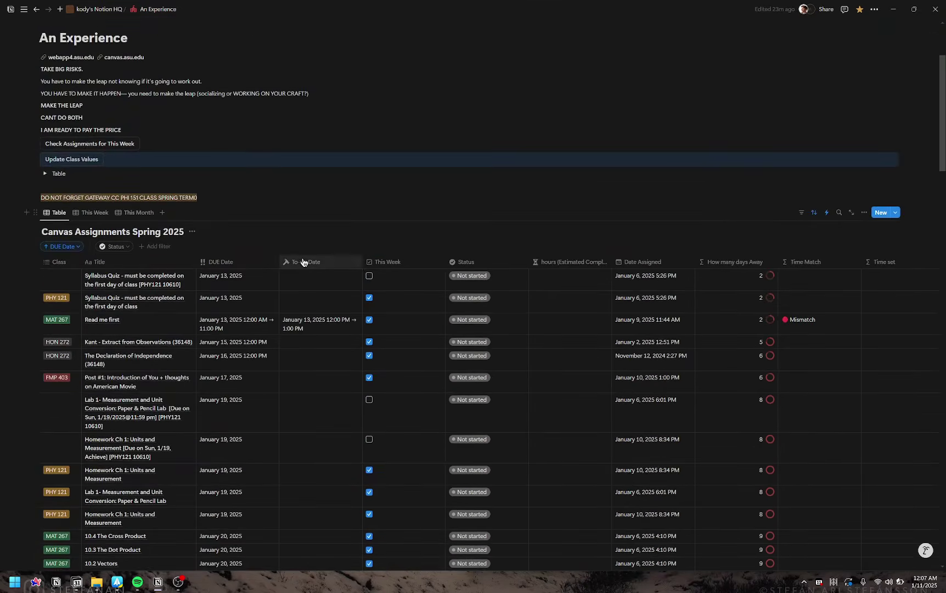
# - Run Update Class Values to tag the three merged rows PHY 121, then view This Week
pyautogui.click(71, 160)
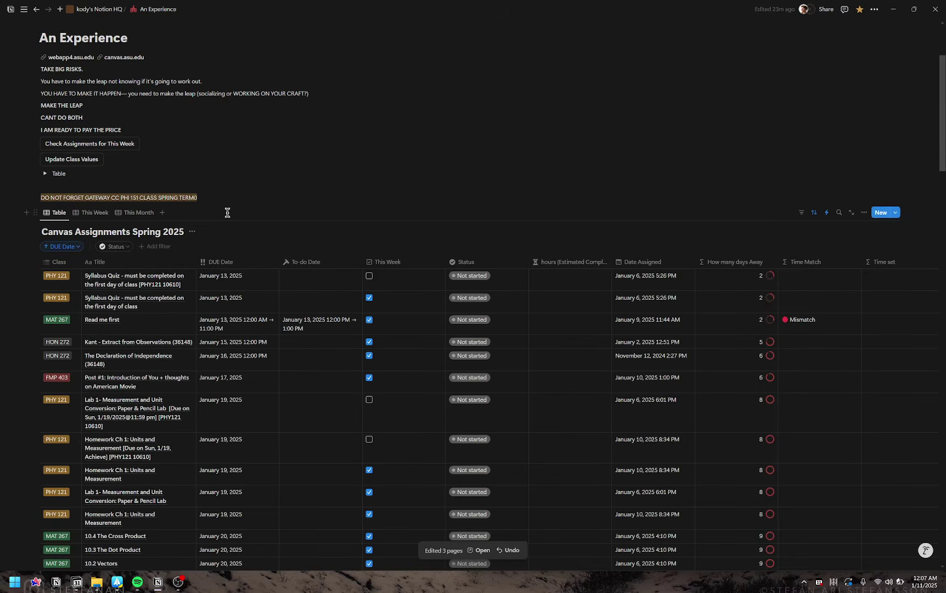
pyautogui.scroll(-5, 421, 391)
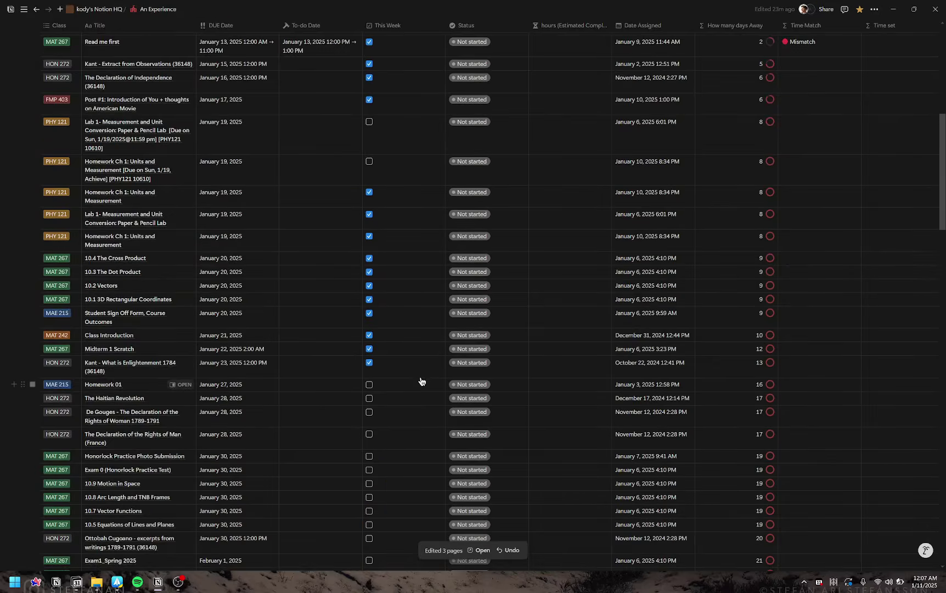
pyautogui.scroll(5, 472, 412)
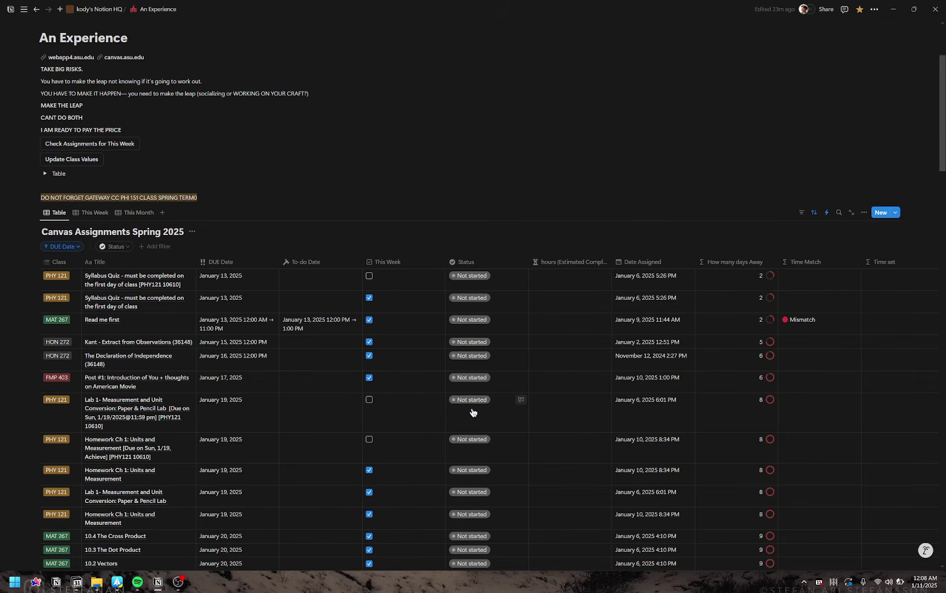
pyautogui.scroll(-3, 450, 422)
pyautogui.scroll(2, 207, 213)
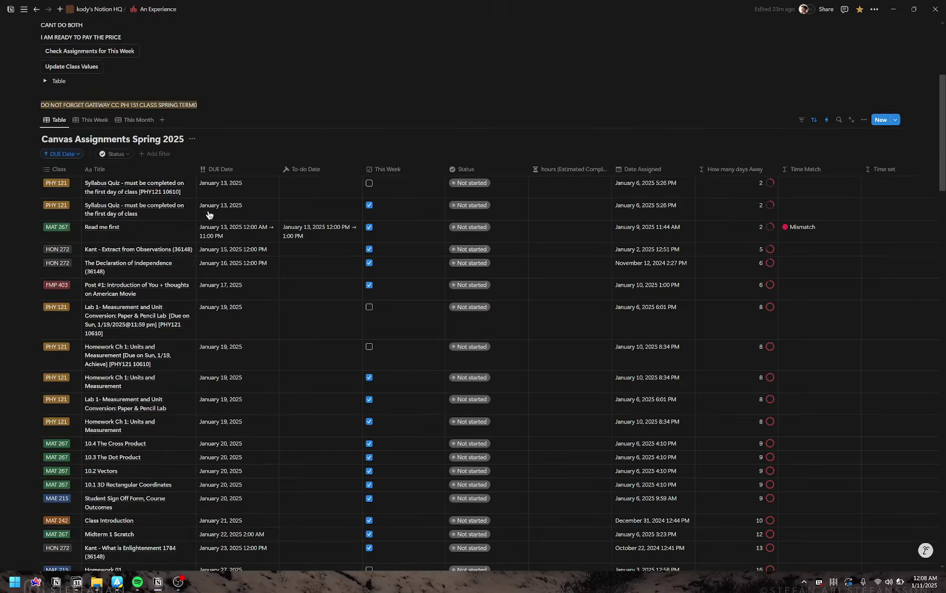
pyautogui.click(94, 120)
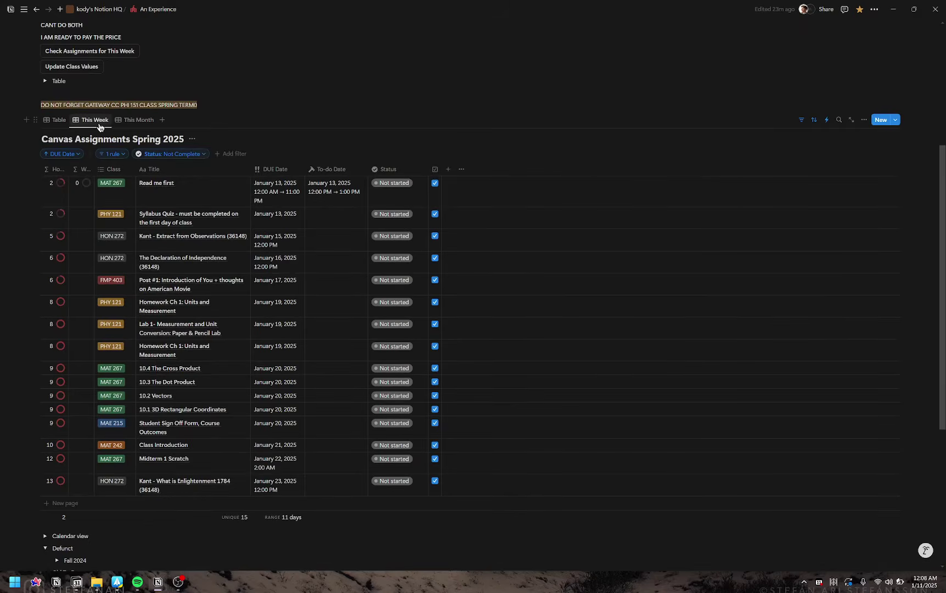
pyautogui.scroll(2, 99, 127)
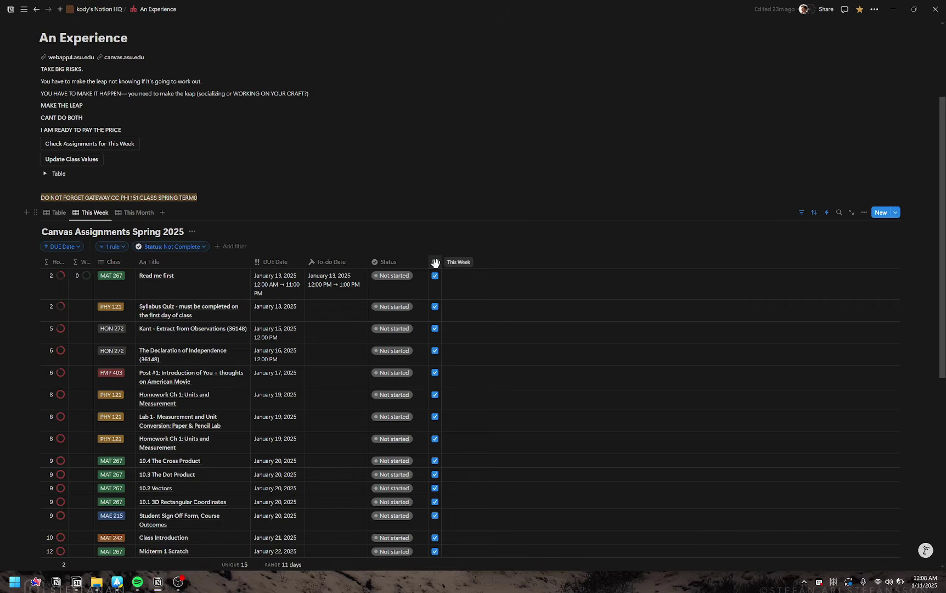
pyautogui.click(119, 247)
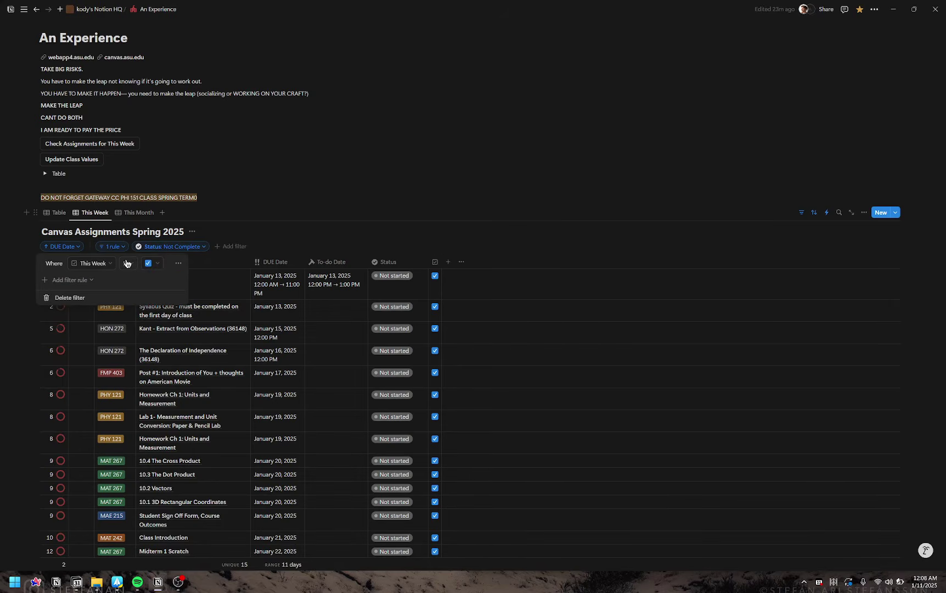
pyautogui.click(349, 230)
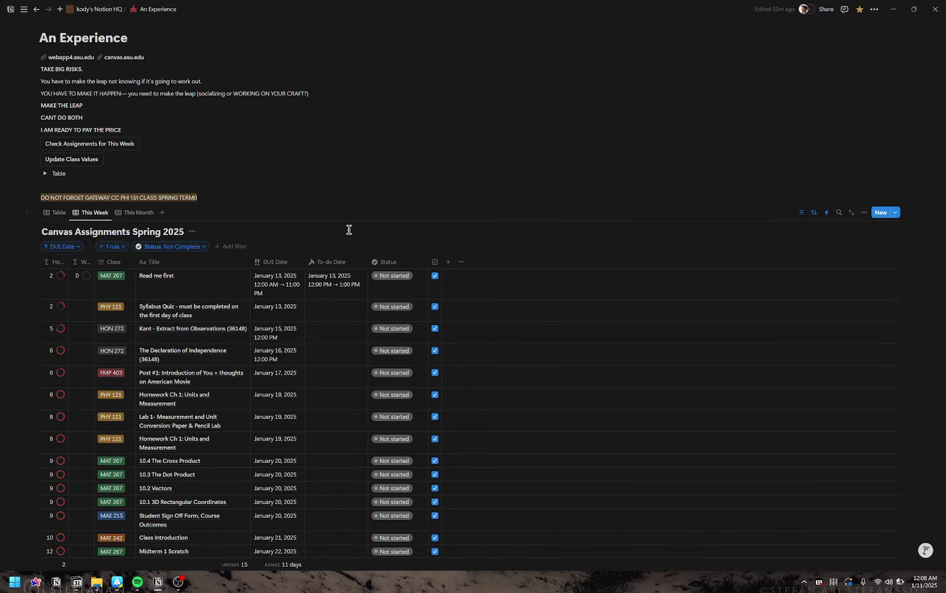
pyautogui.click(145, 143)
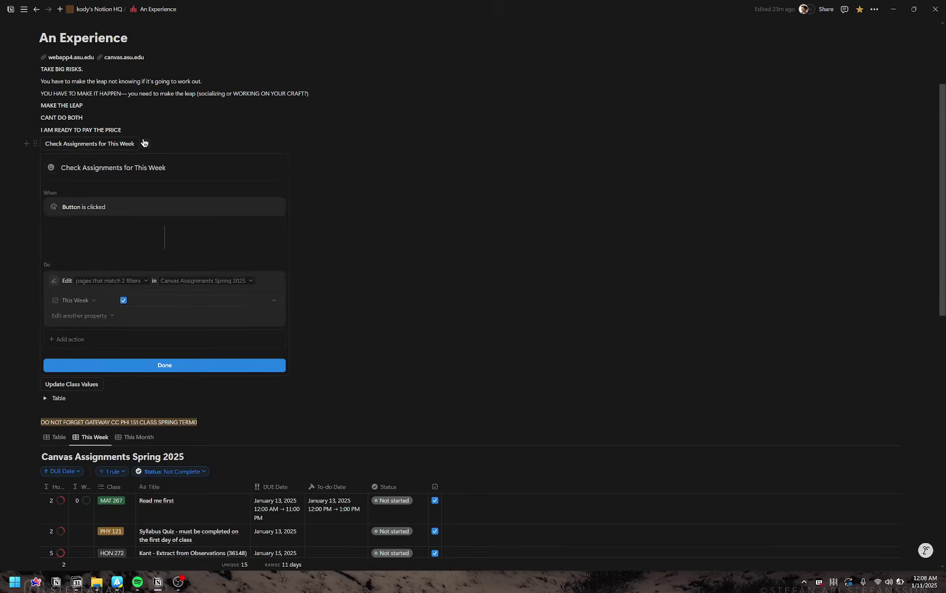
pyautogui.click(139, 282)
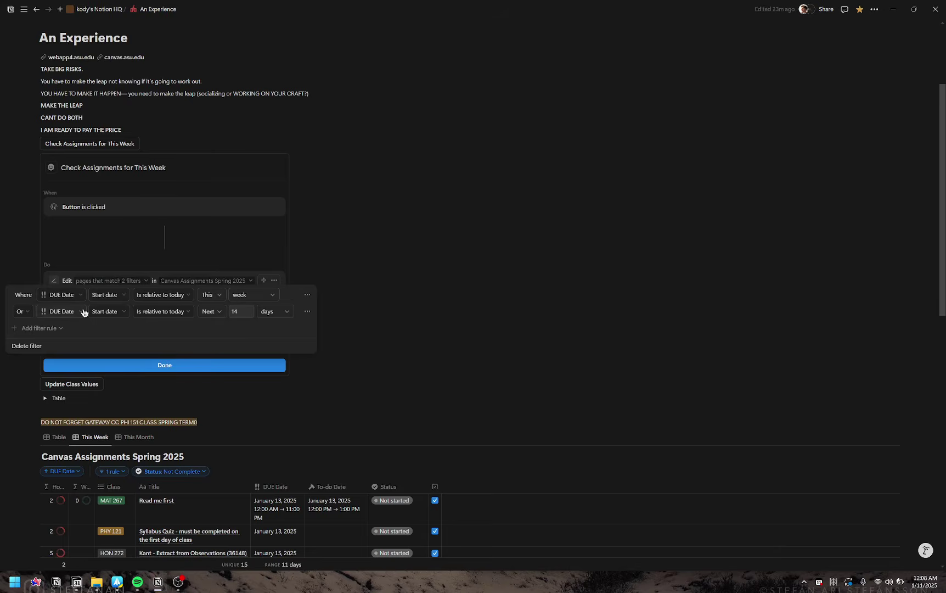
pyautogui.click(433, 319)
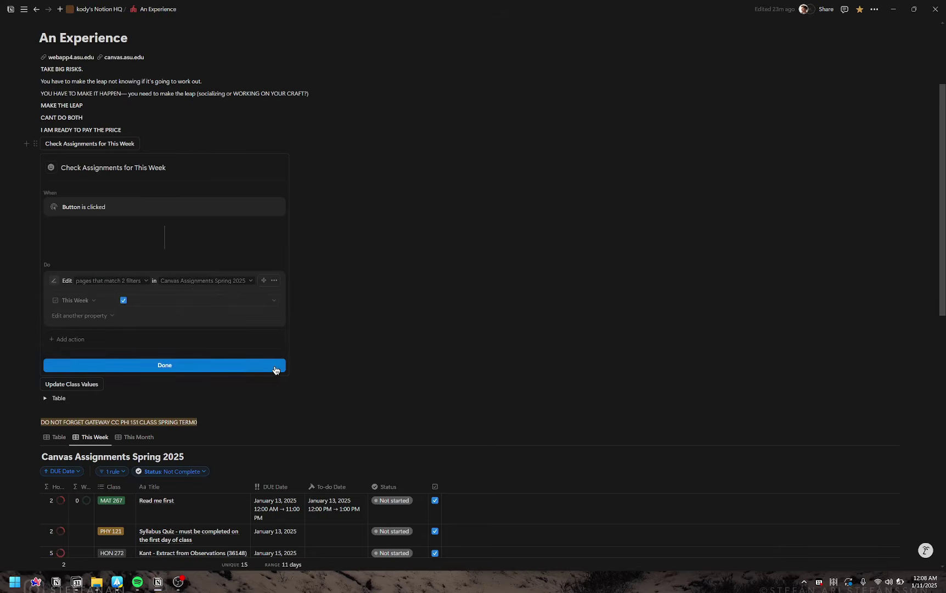
pyautogui.click(359, 344)
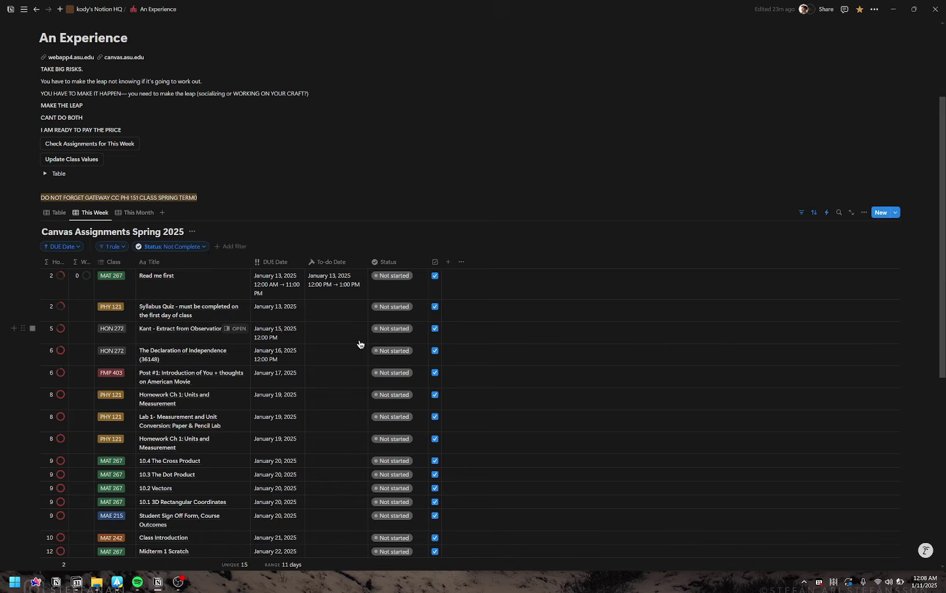
# - Run Check Assignments for This Week to refresh the table with new assignments
pyautogui.click(86, 142)
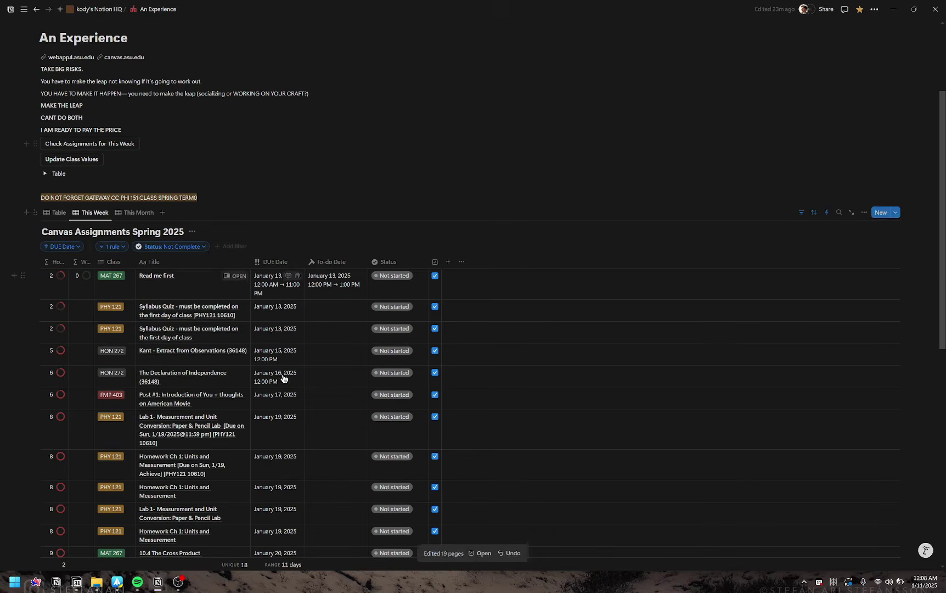
pyautogui.scroll(-2, 395, 391)
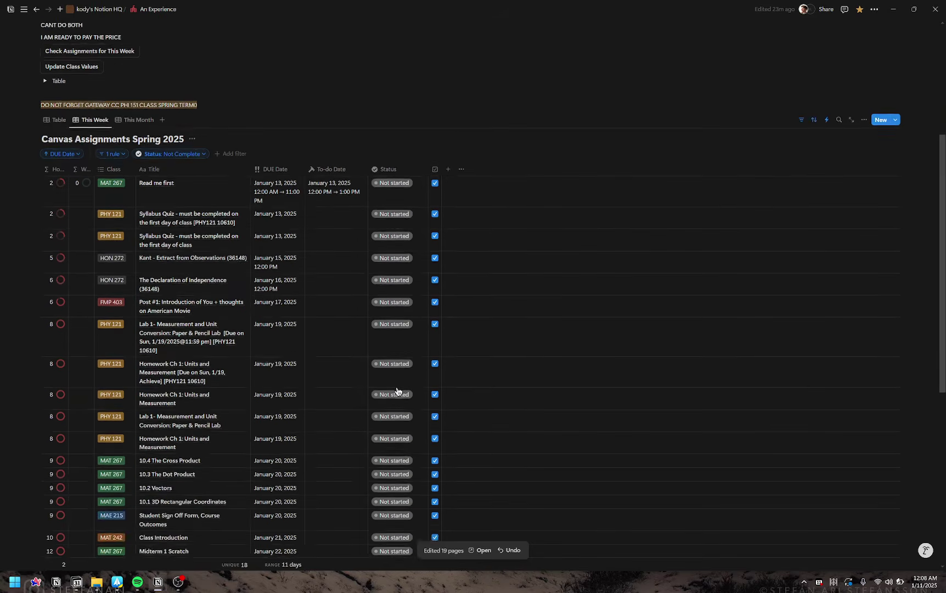
pyautogui.scroll(1, 330, 428)
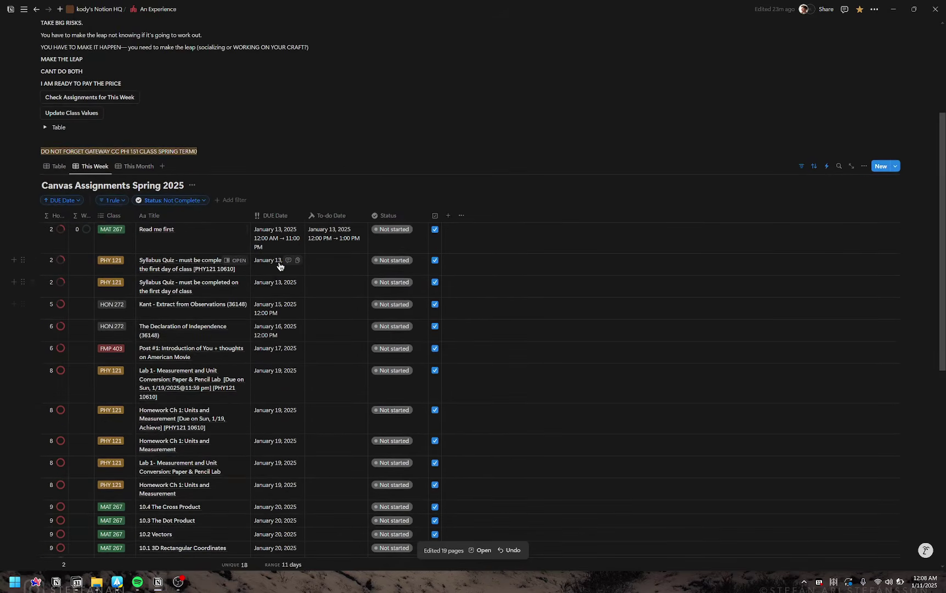
pyautogui.scroll(-2, 395, 262)
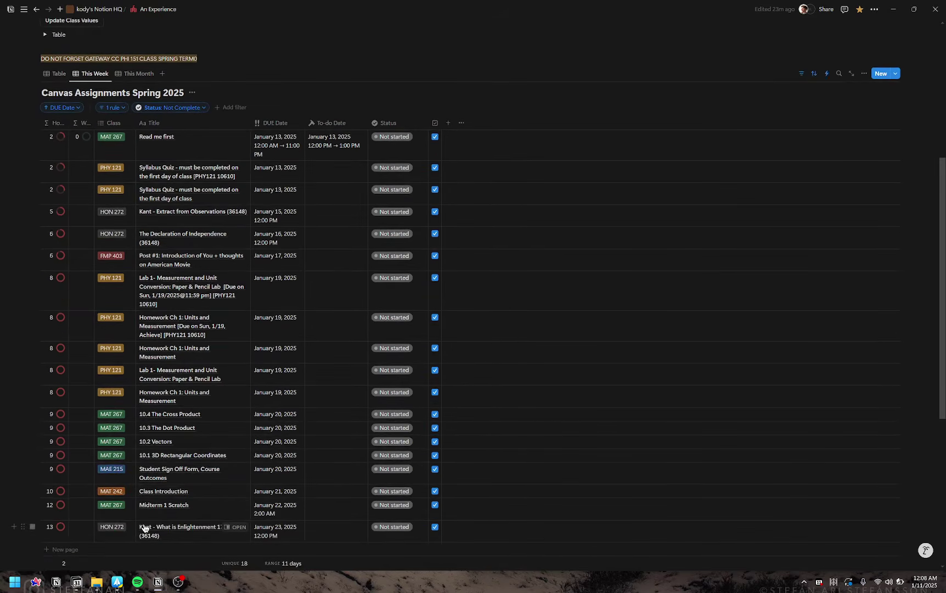
# - Switch the PHY121 Syllabus Quiz status to DONE/PINNED and back to Not started
pyautogui.click(388, 168)
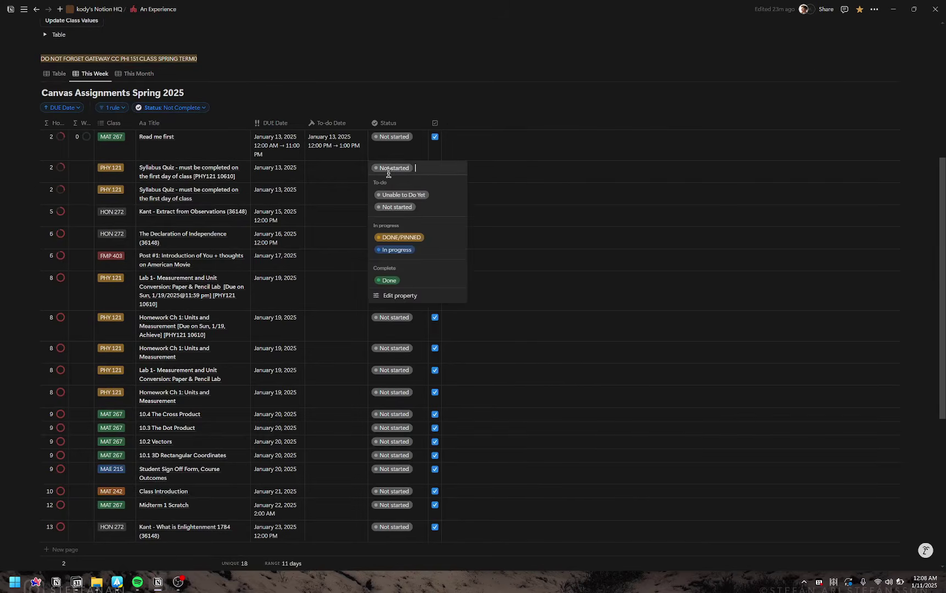
pyautogui.click(401, 237)
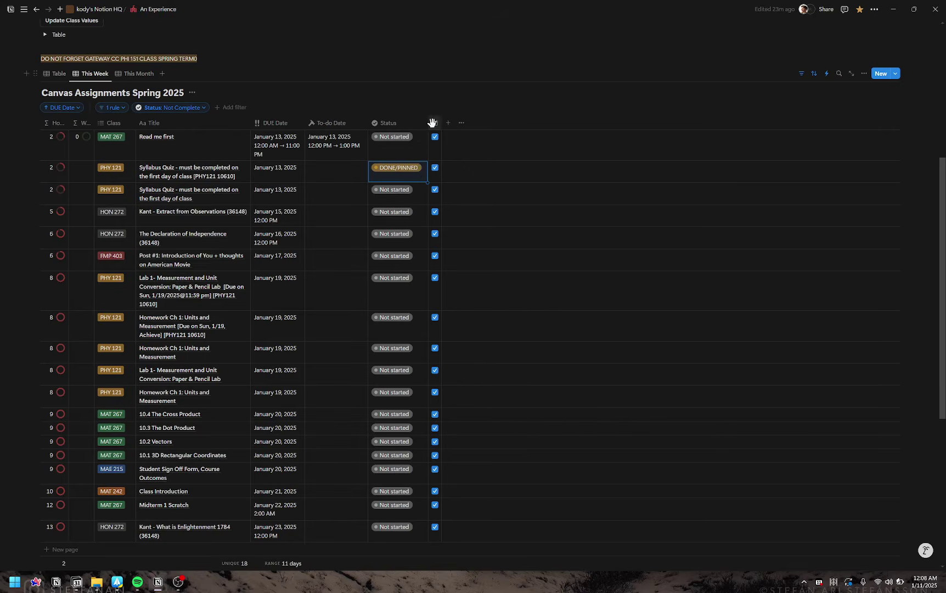
pyautogui.click(380, 167)
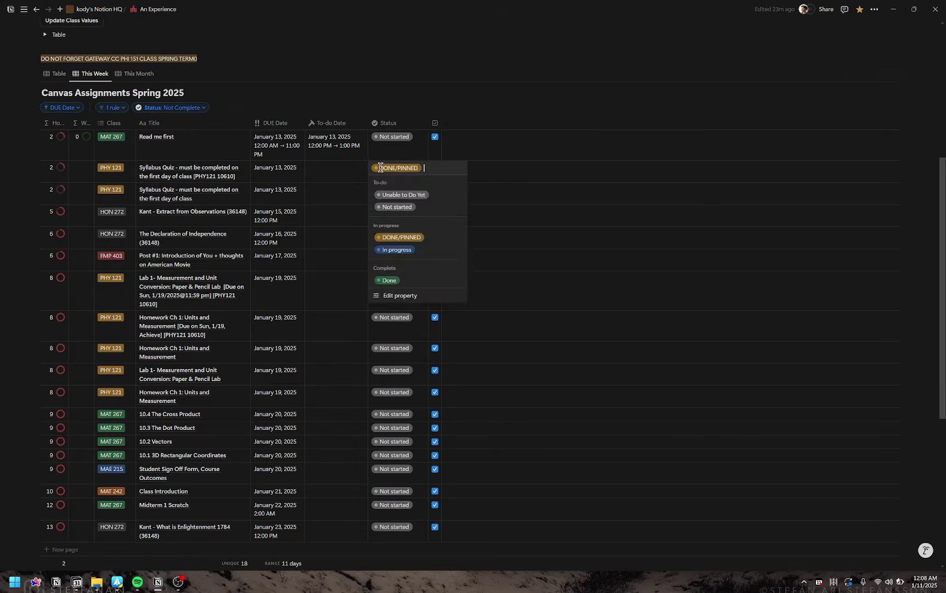
pyautogui.click(408, 208)
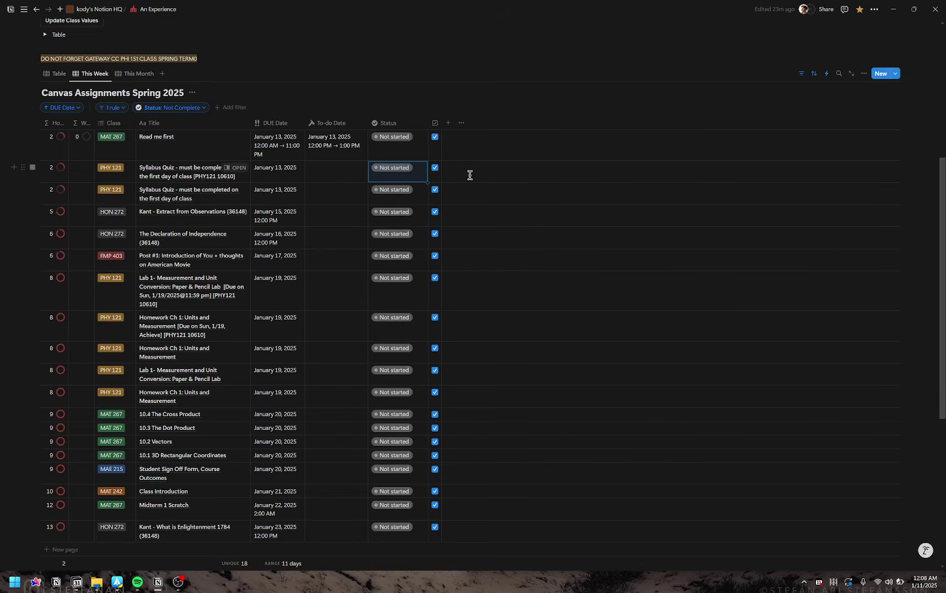
# - Open the How many days Away formula and save it
pyautogui.click(58, 123)
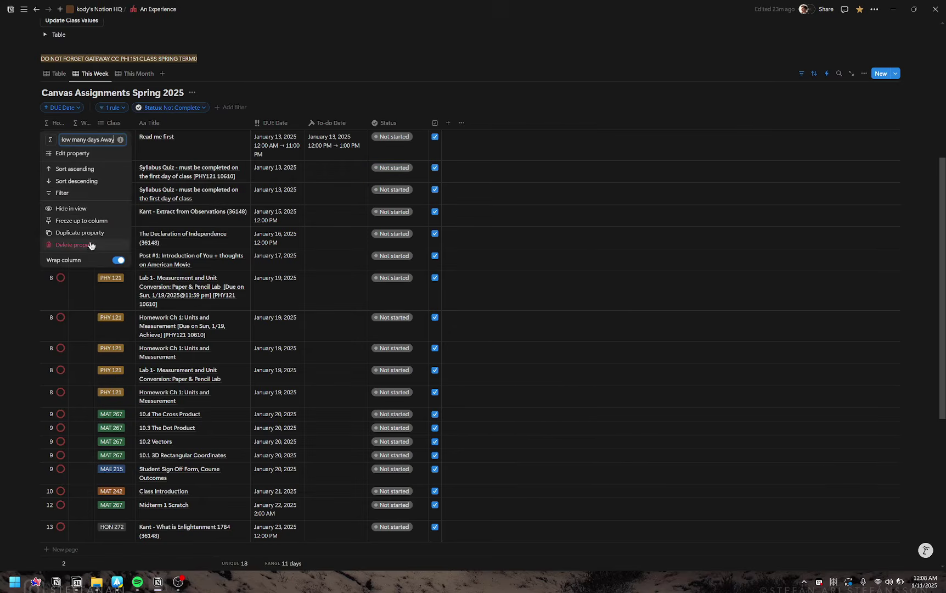
pyautogui.click(72, 154)
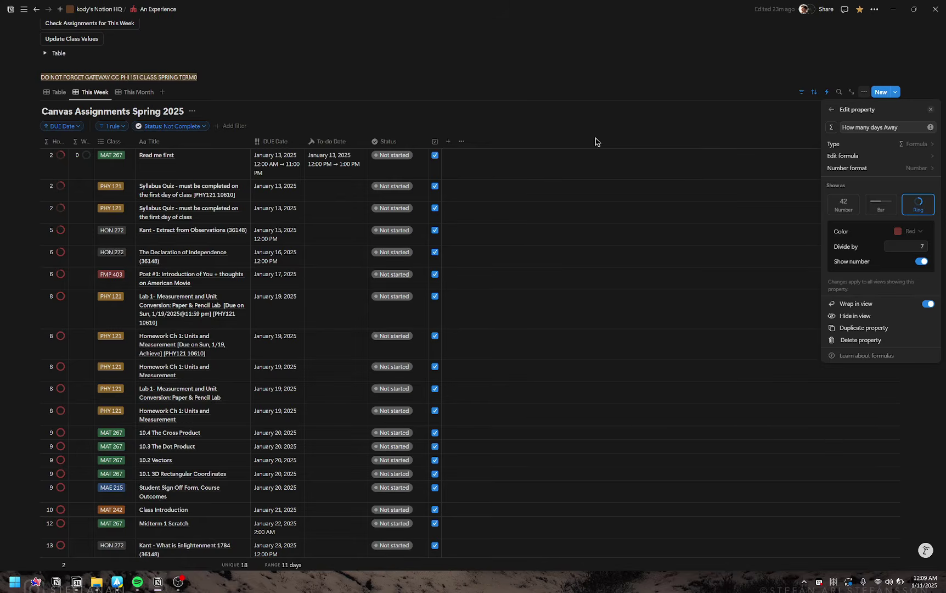
pyautogui.click(890, 156)
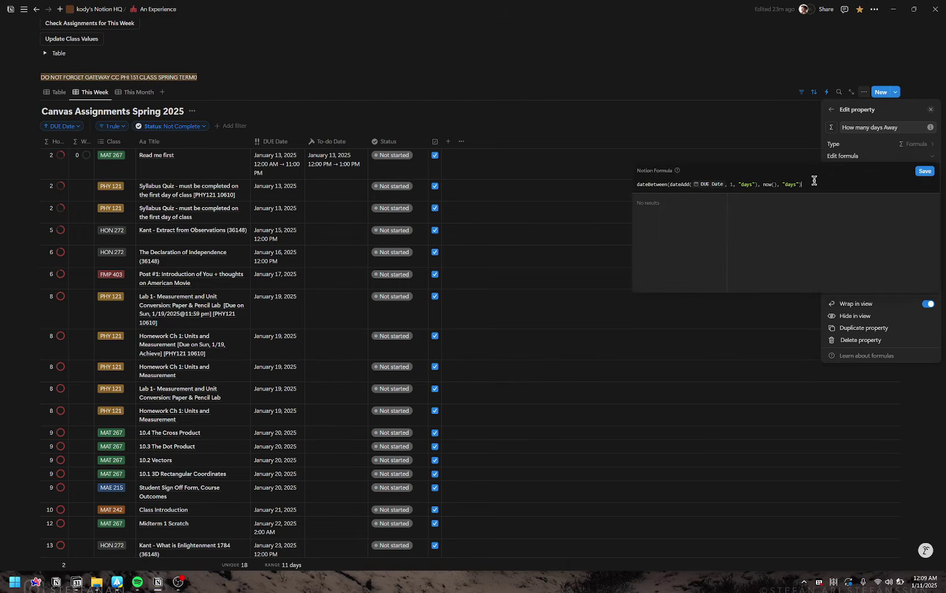
pyautogui.click(924, 171)
pyautogui.click(723, 152)
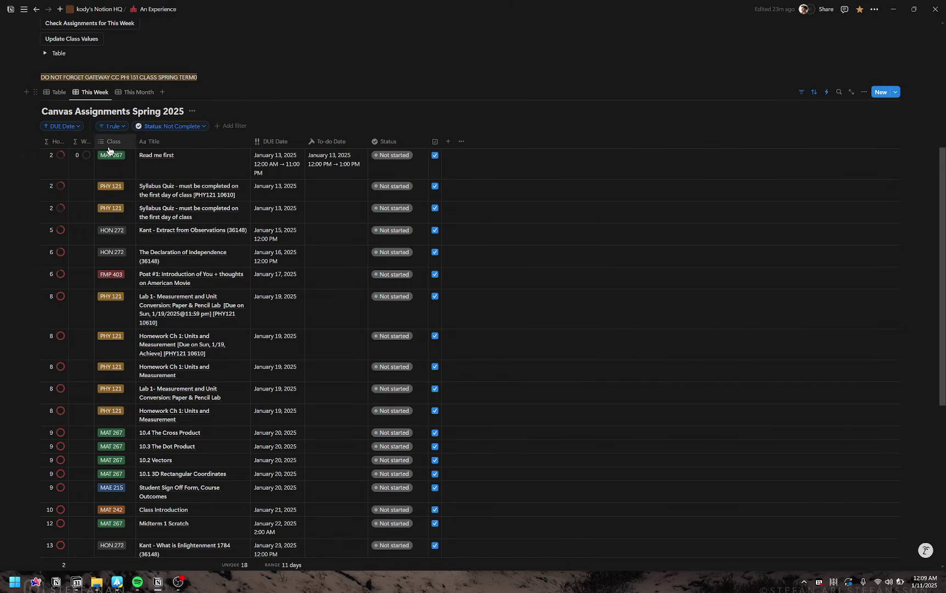
# - Open the Wiggle Room formula: dateBetween(dateAdd(DUE Date, 1, "days"), To-do Date, "days")
pyautogui.click(81, 141)
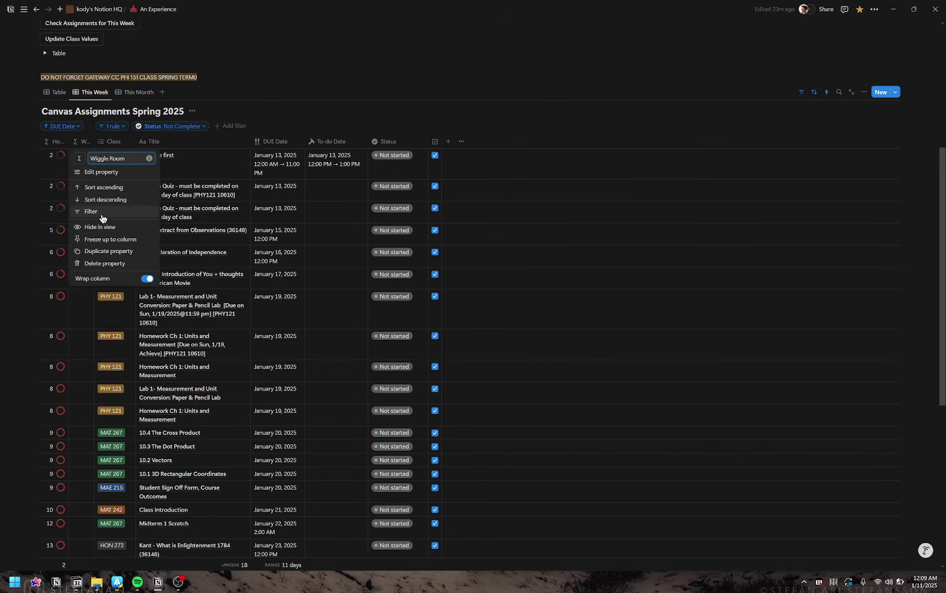
pyautogui.click(100, 172)
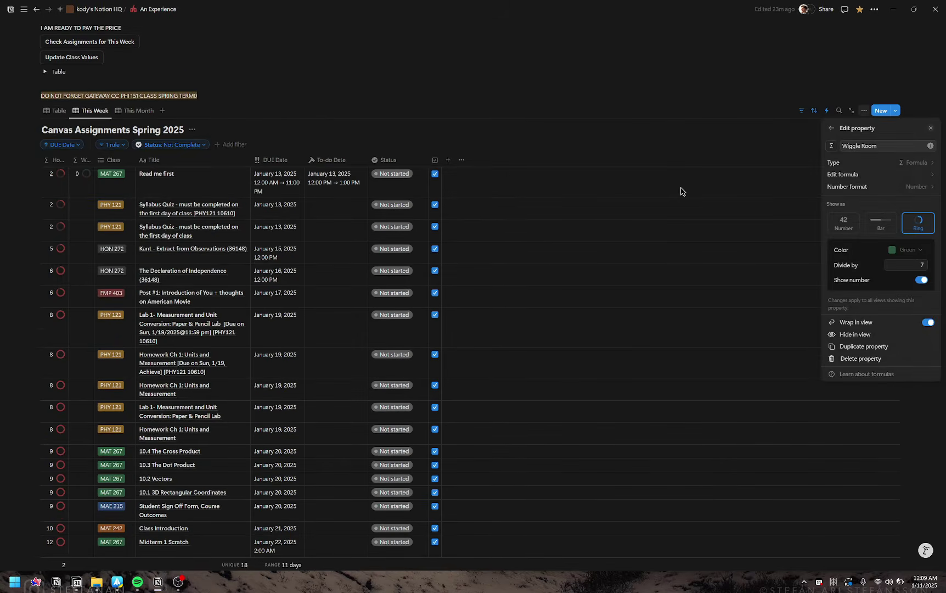
pyautogui.click(924, 162)
pyautogui.click(153, 193)
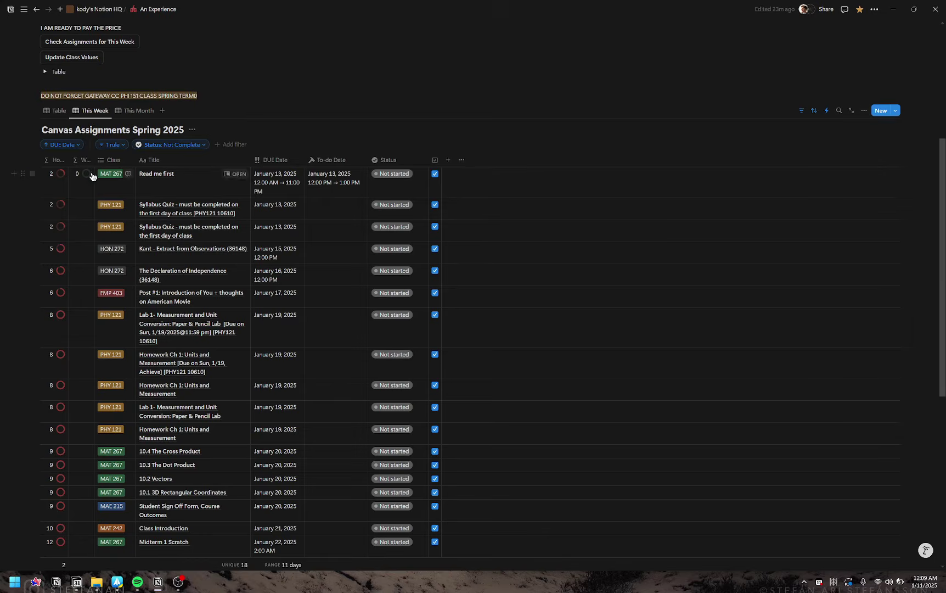
pyautogui.click(81, 160)
pyautogui.click(101, 190)
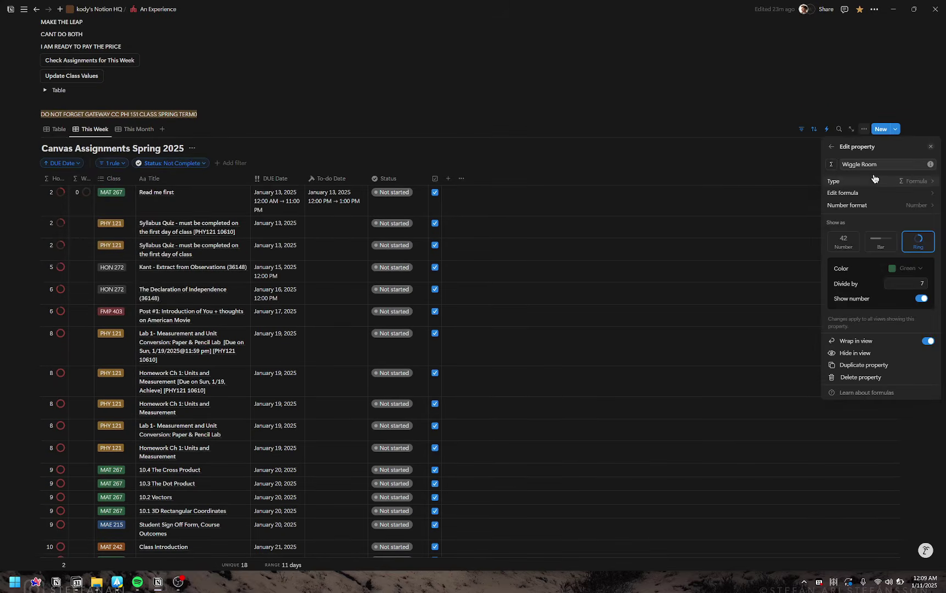
pyautogui.click(892, 194)
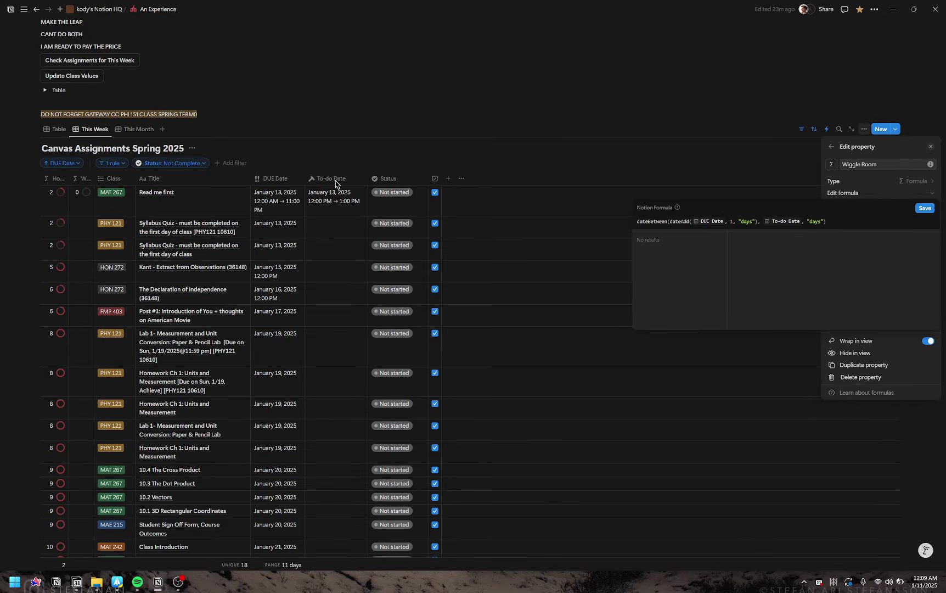
# - Close the formula editor and try moving Read me first's To-do Date to January 12
pyautogui.press('Escape')
pyautogui.press('Escape')
pyautogui.click(335, 198)
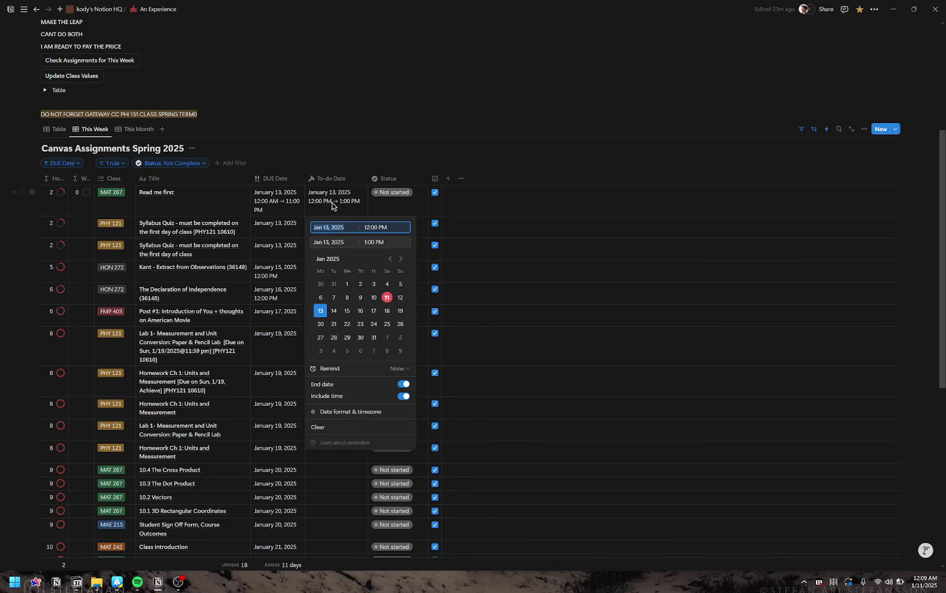
pyautogui.click(400, 297)
pyautogui.click(494, 113)
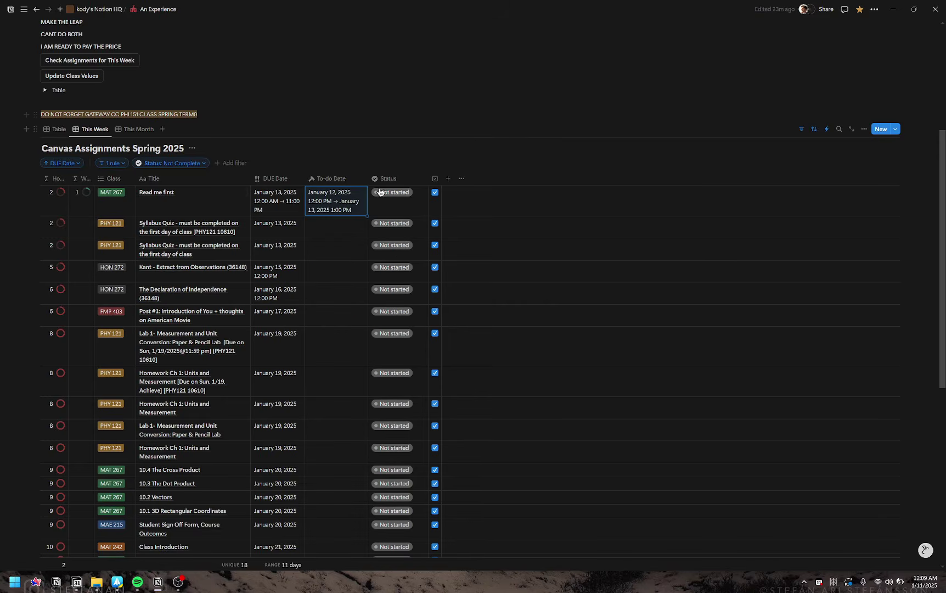
pyautogui.click(342, 210)
pyautogui.press('Escape')
# - Check Read me first's DUE Date, then clear its To-do Date
pyautogui.hotkey('ctrl', 'shift', 'm')
pyautogui.press('Escape')
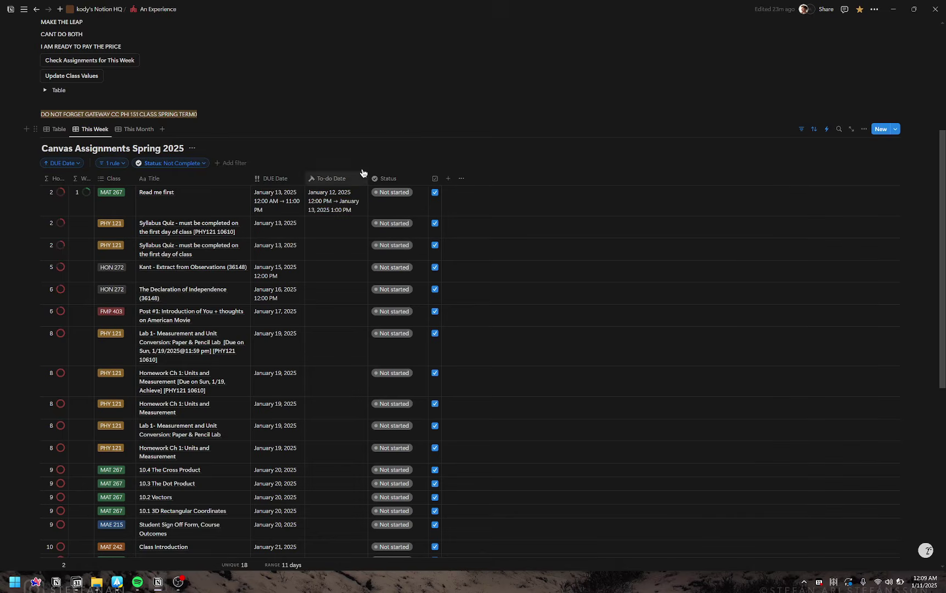
pyautogui.click(273, 209)
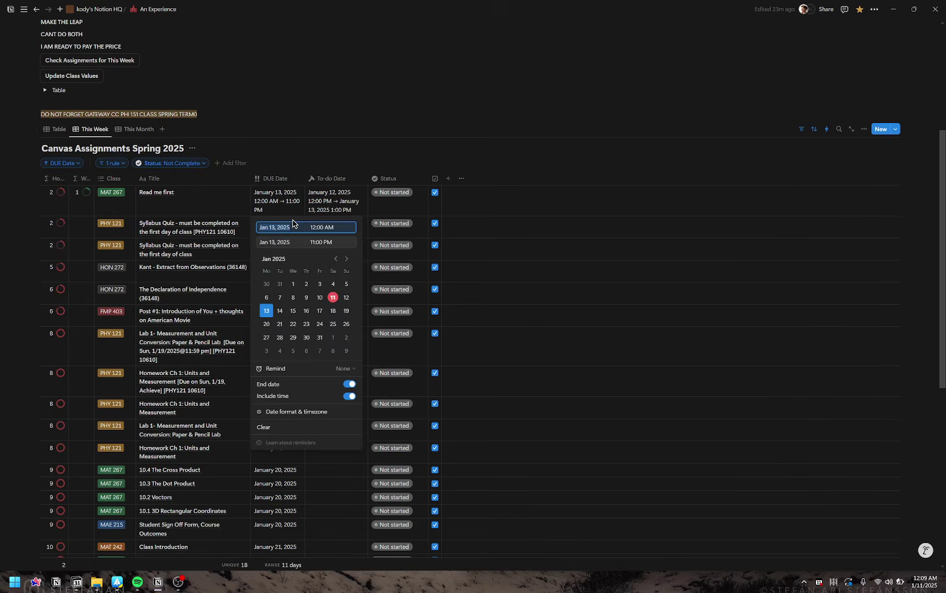
pyautogui.click(324, 212)
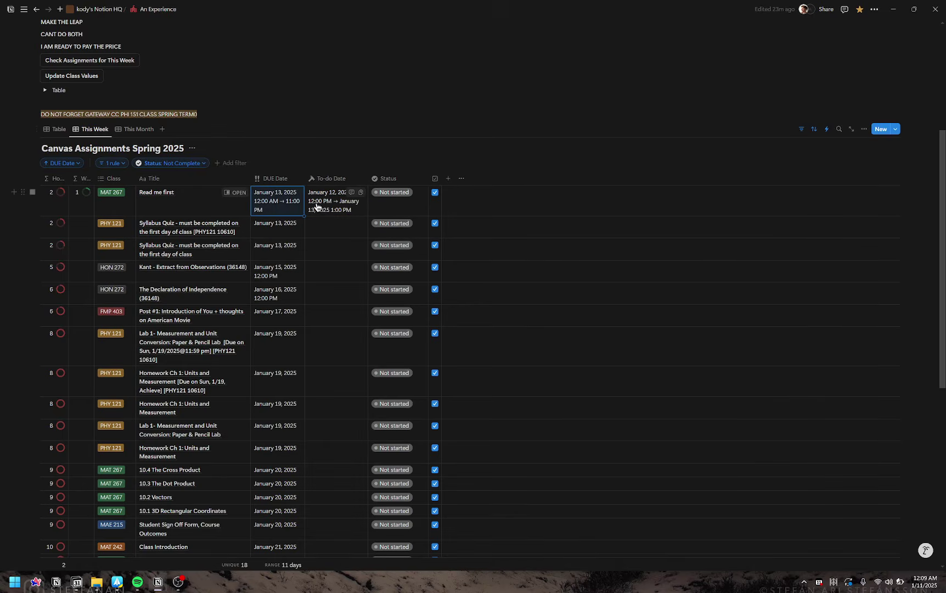
pyautogui.click(336, 211)
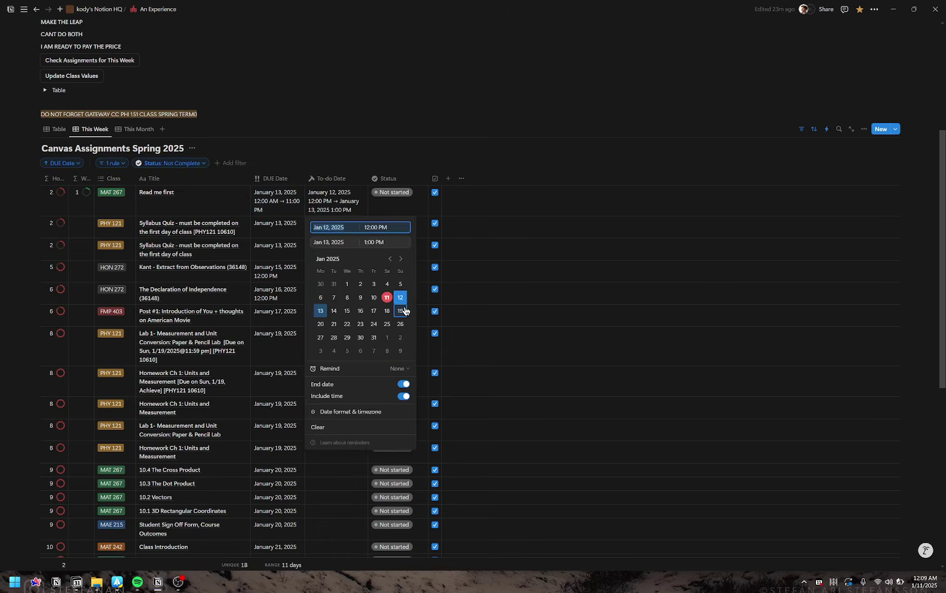
pyautogui.press('Escape')
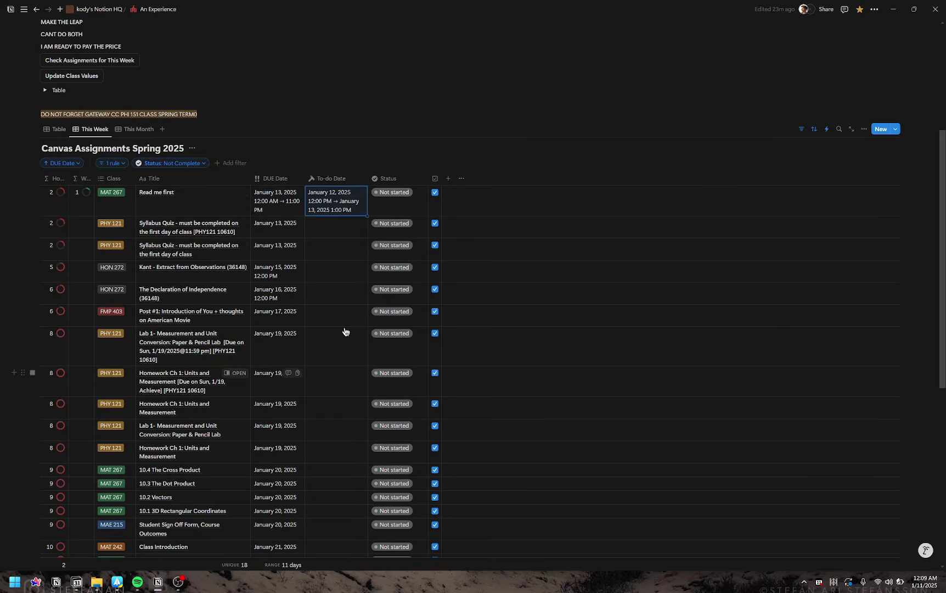
pyautogui.click(342, 204)
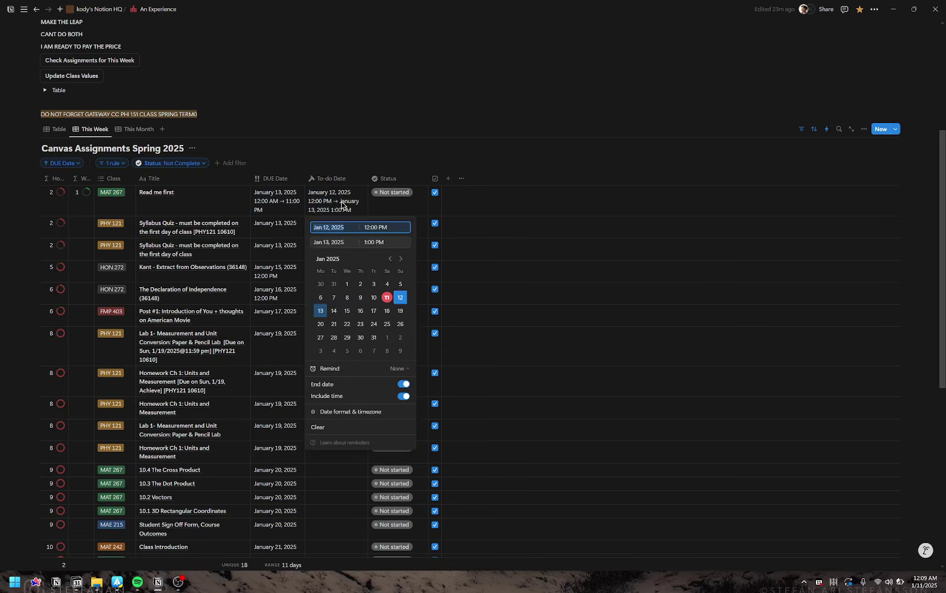
pyautogui.click(346, 427)
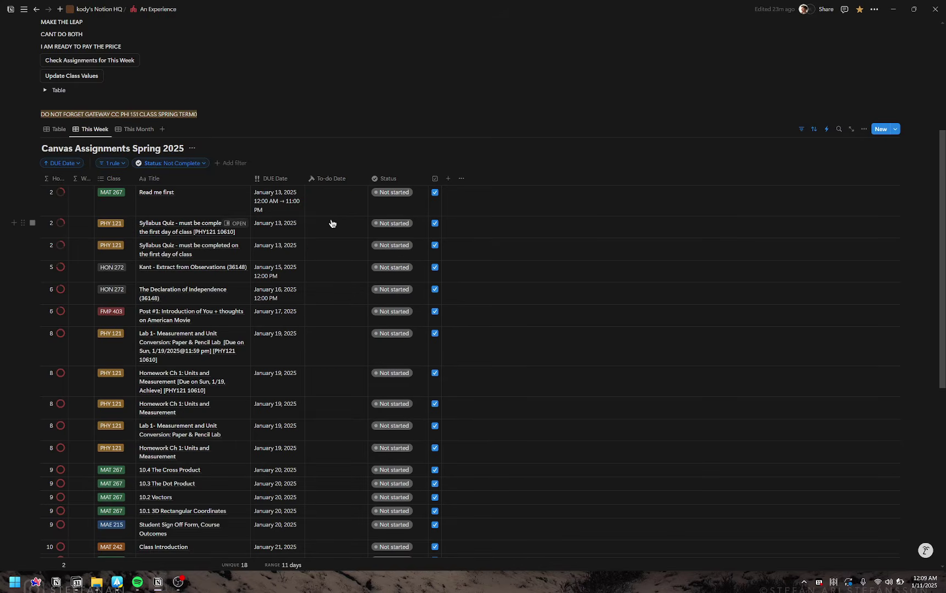
# - Place Notion Calendar beside the database and set Read me first's To-do Date to January 12
pyautogui.press('super+Left')
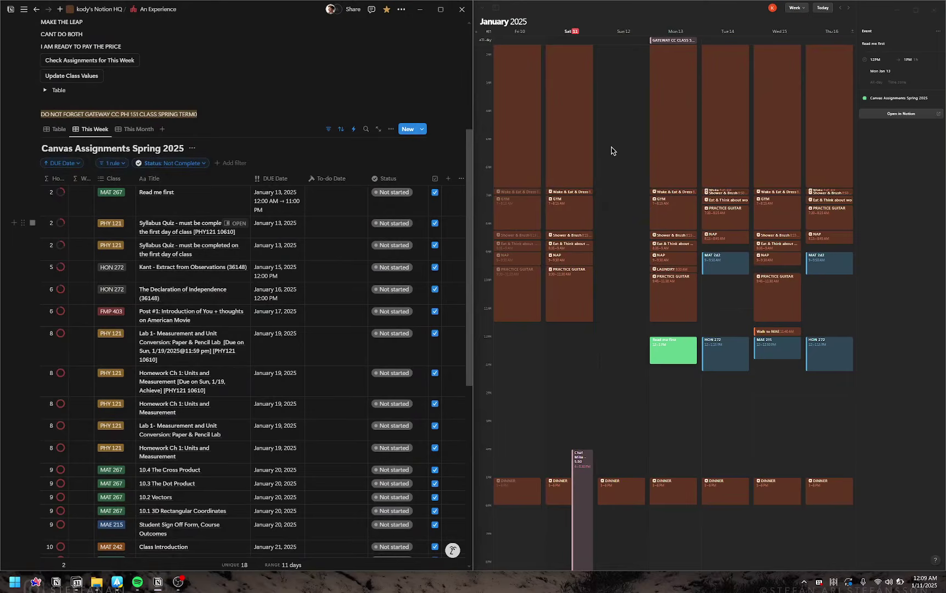
pyautogui.scroll(1, 277, 335)
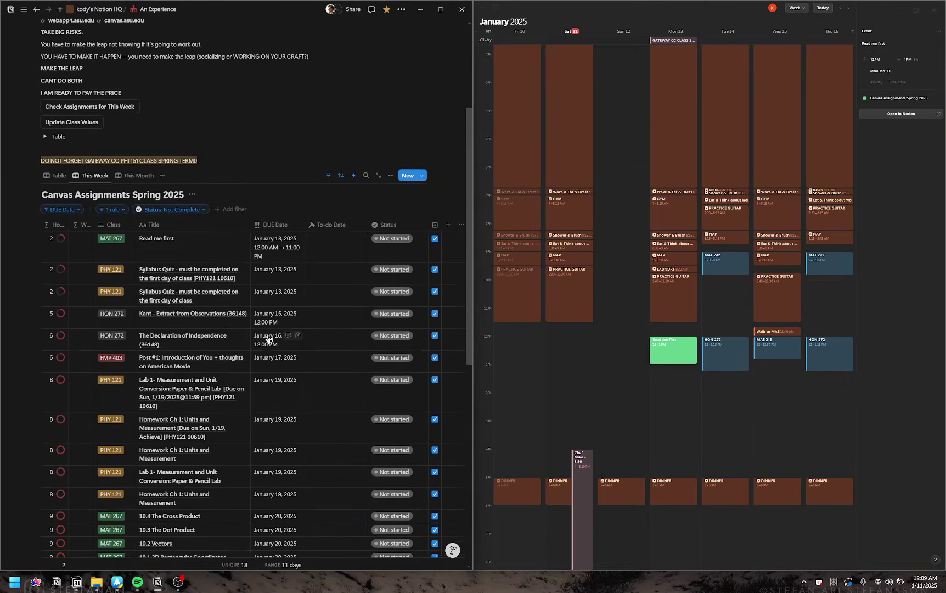
pyautogui.click(336, 252)
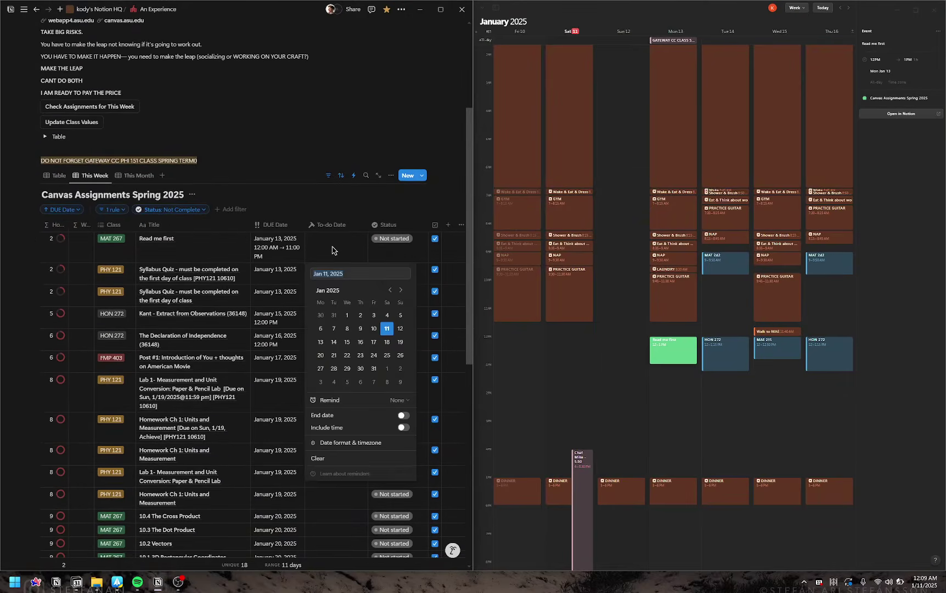
pyautogui.click(401, 329)
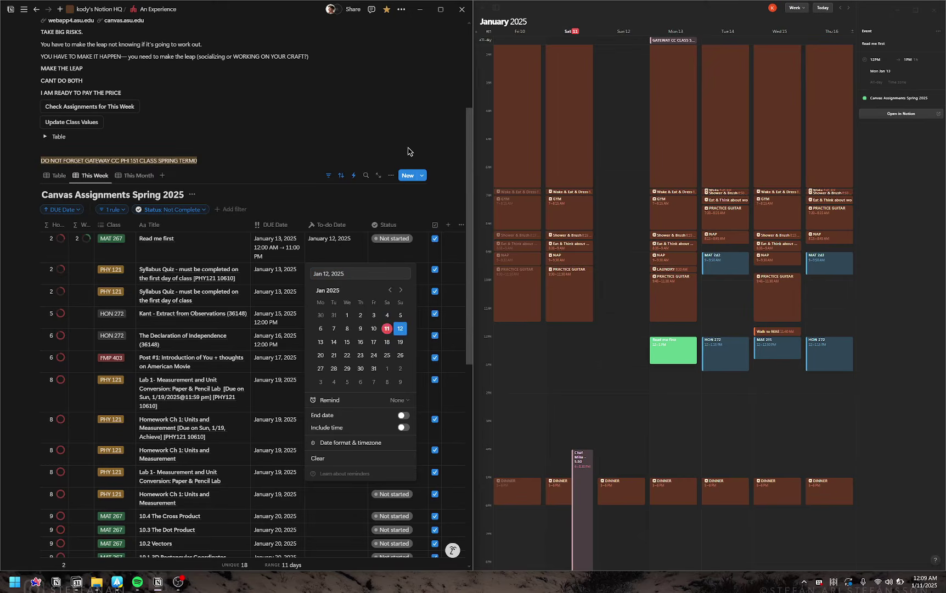
pyautogui.press('Escape')
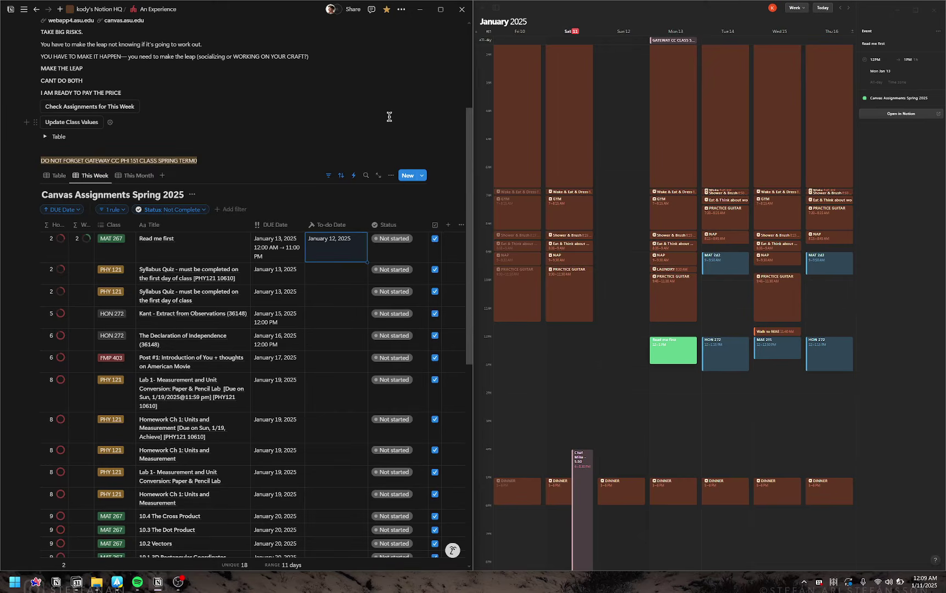
pyautogui.click(317, 254)
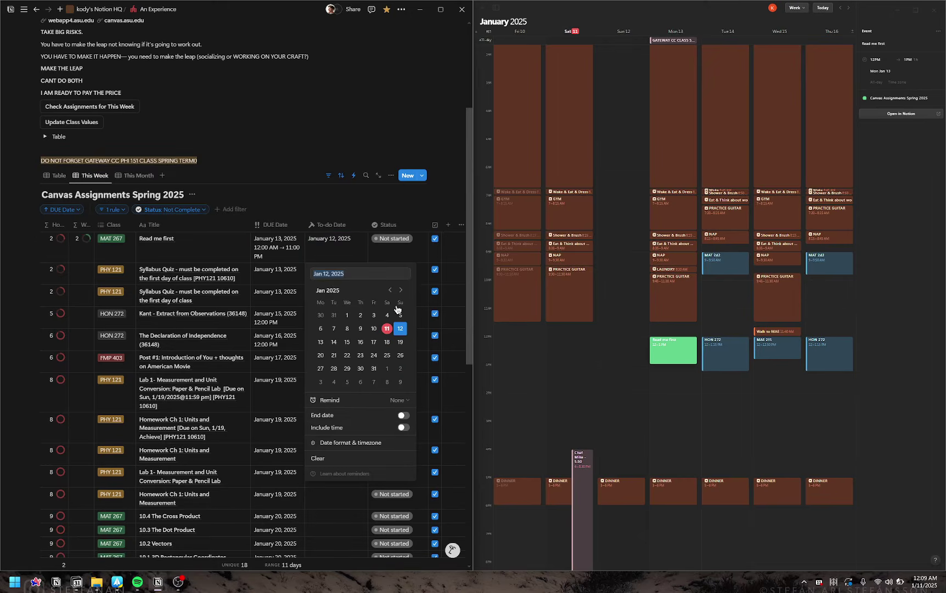
pyautogui.press('Escape')
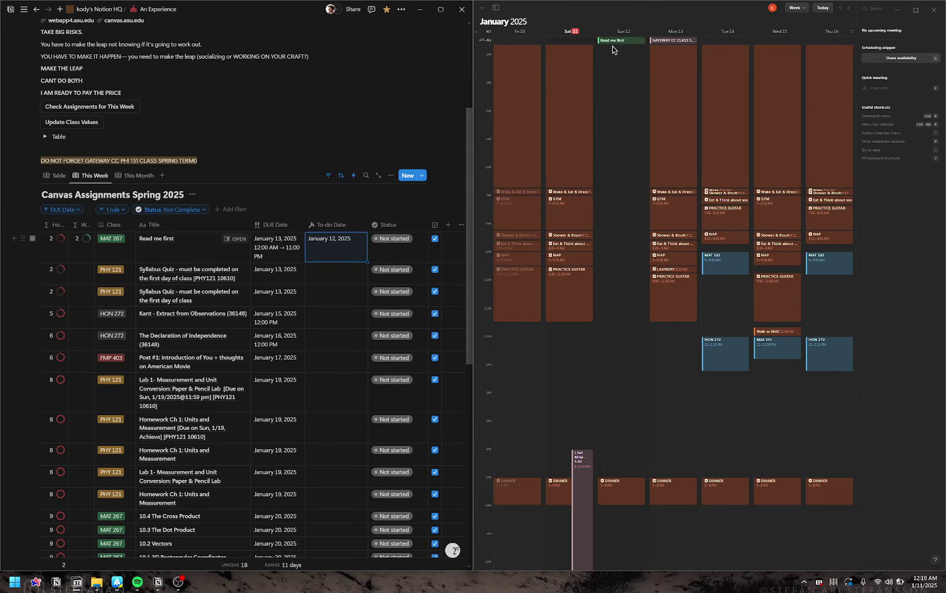
# - Move Read me first into Sunday's timed grid, adjusting it to 10:30 AM–4:45 PM
pyautogui.moveTo(615, 45); pyautogui.dragTo(614, 312)
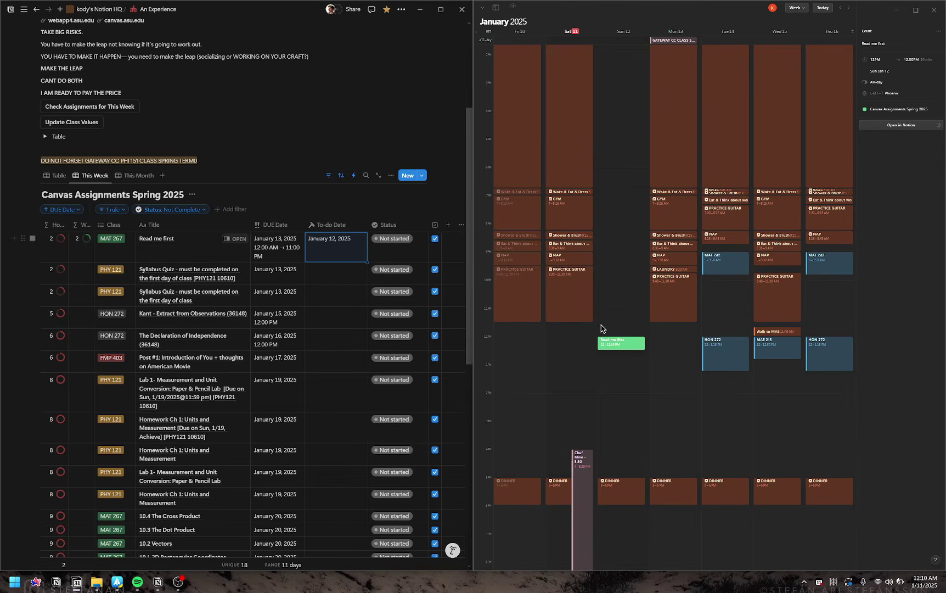
pyautogui.click(911, 59)
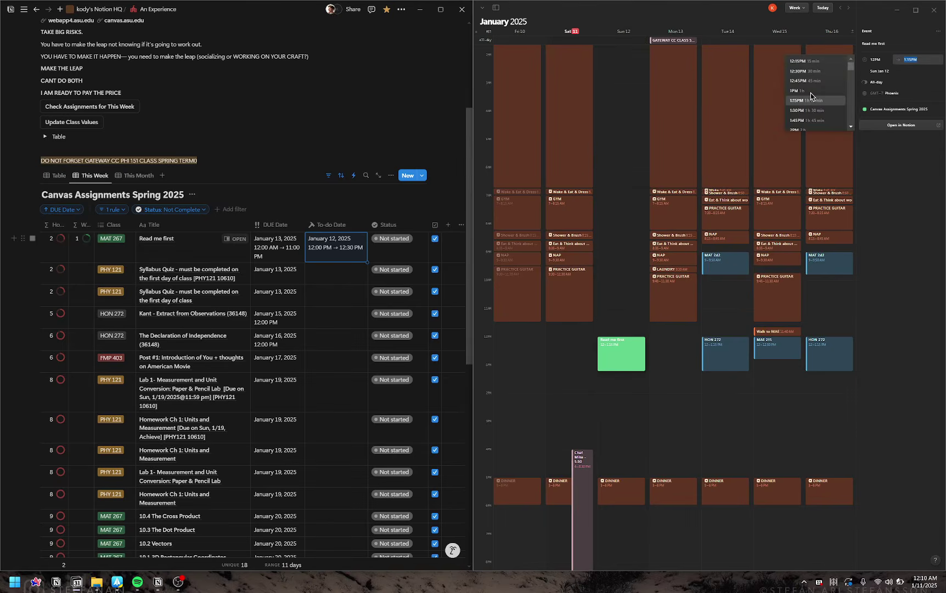
pyautogui.scroll(-5, 810, 96)
pyautogui.click(819, 118)
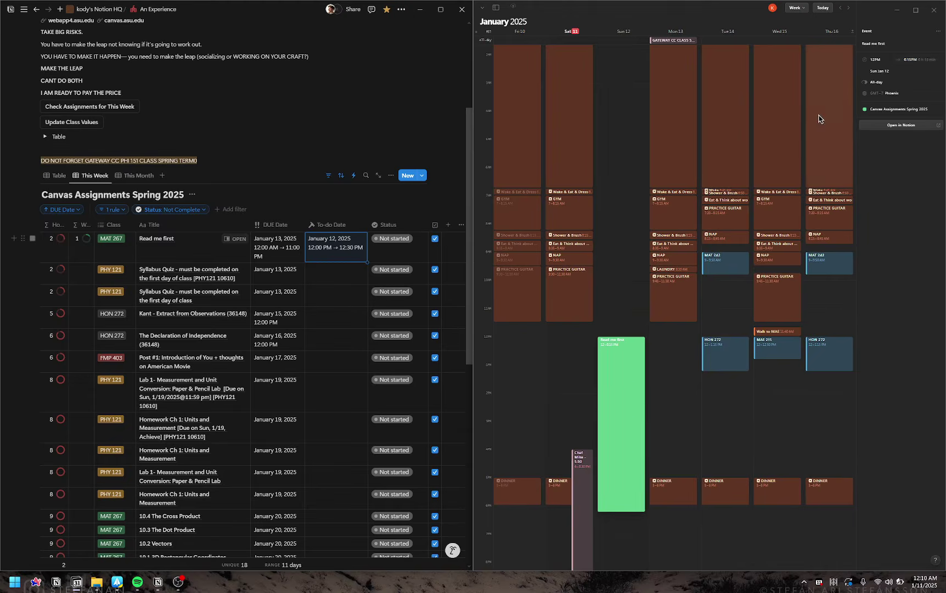
pyautogui.moveTo(635, 389); pyautogui.dragTo(637, 376)
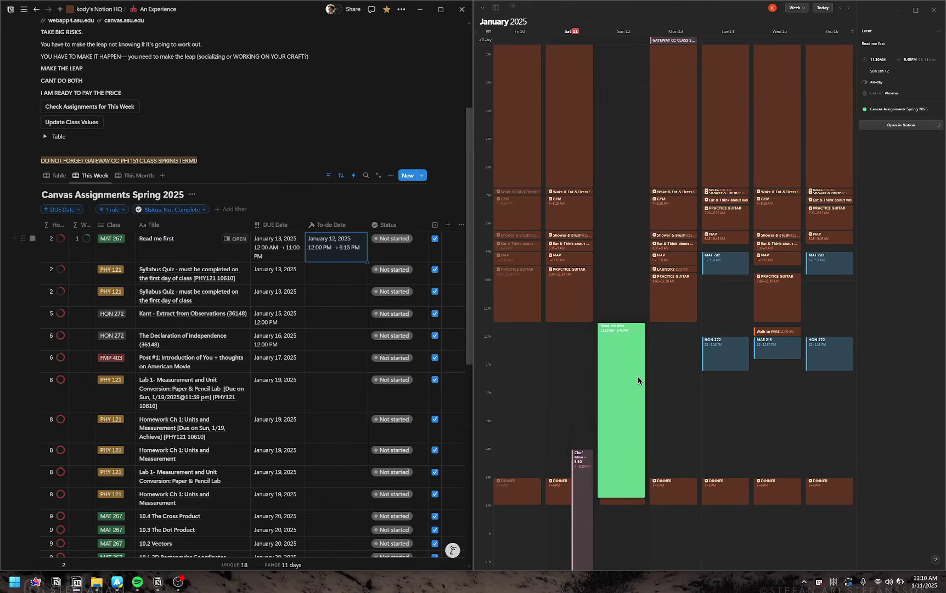
pyautogui.moveTo(611, 411); pyautogui.dragTo(636, 263)
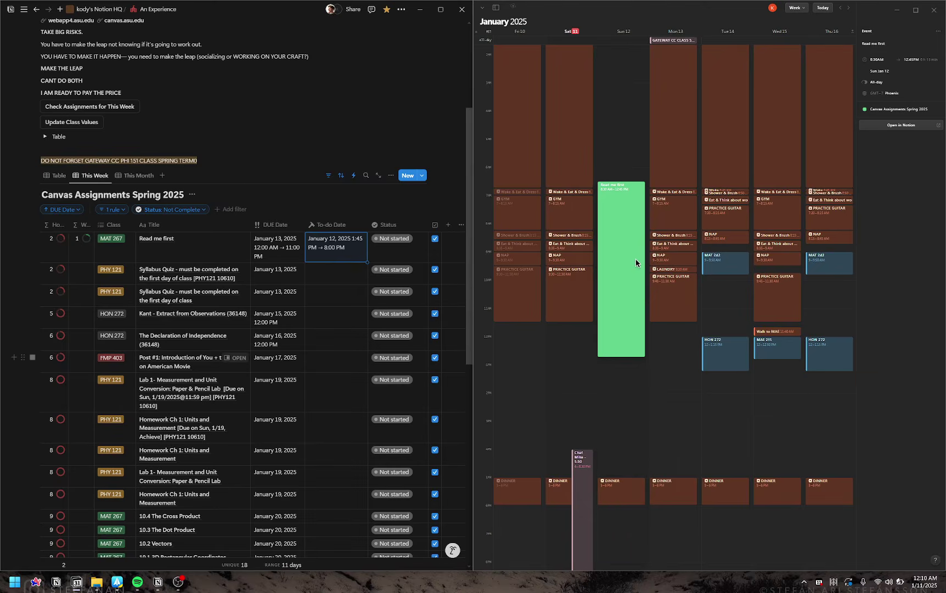
# - Set the Syllabus Quiz To-do Date to January 12
pyautogui.click(331, 270)
pyautogui.click(400, 351)
pyautogui.click(530, 391)
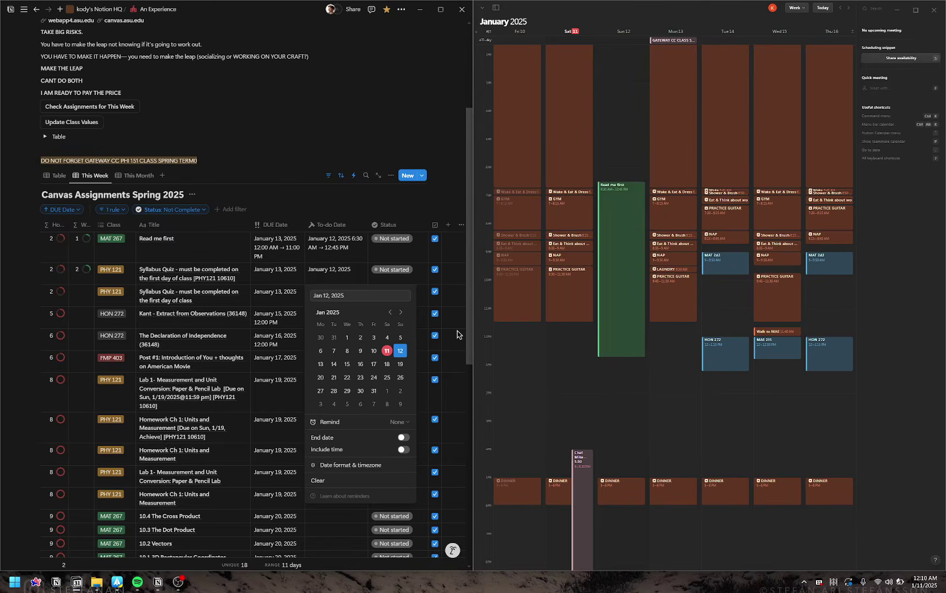
pyautogui.click(455, 417)
# - Drag the Syllabus Quiz into Sunday's 1:00–1:30 PM calendar slot
pyautogui.moveTo(623, 41); pyautogui.dragTo(620, 371)
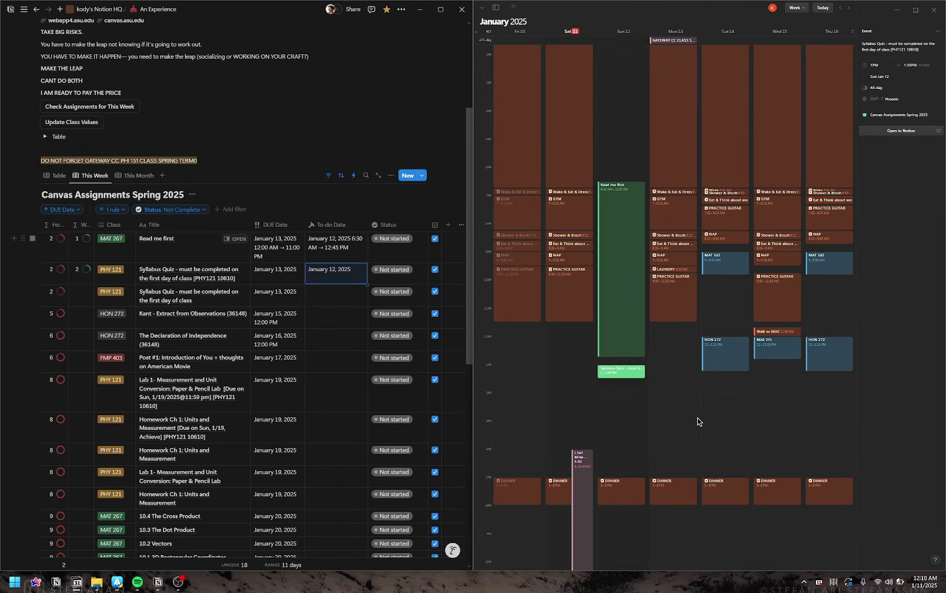
pyautogui.press('Escape')
pyautogui.click(611, 376)
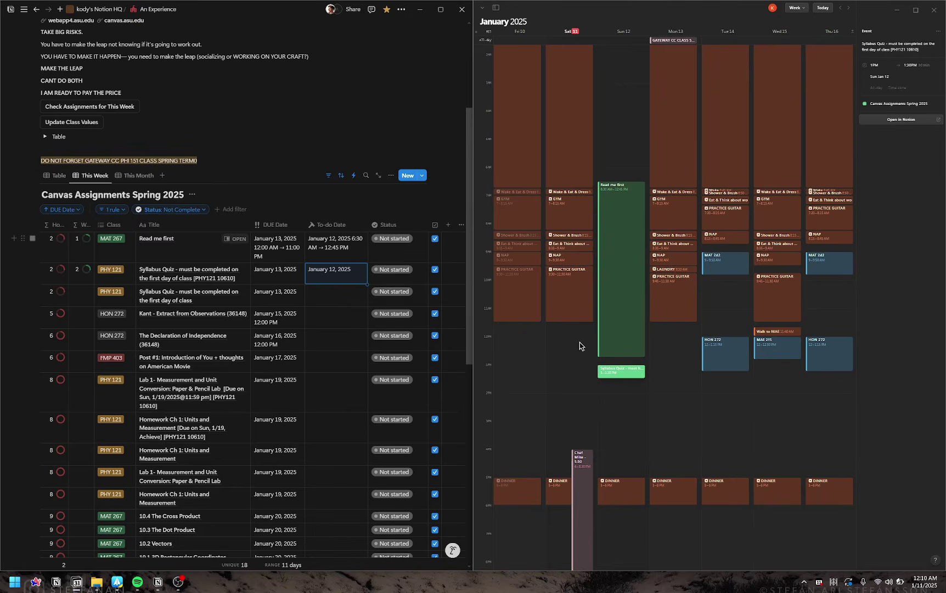
pyautogui.press('Escape')
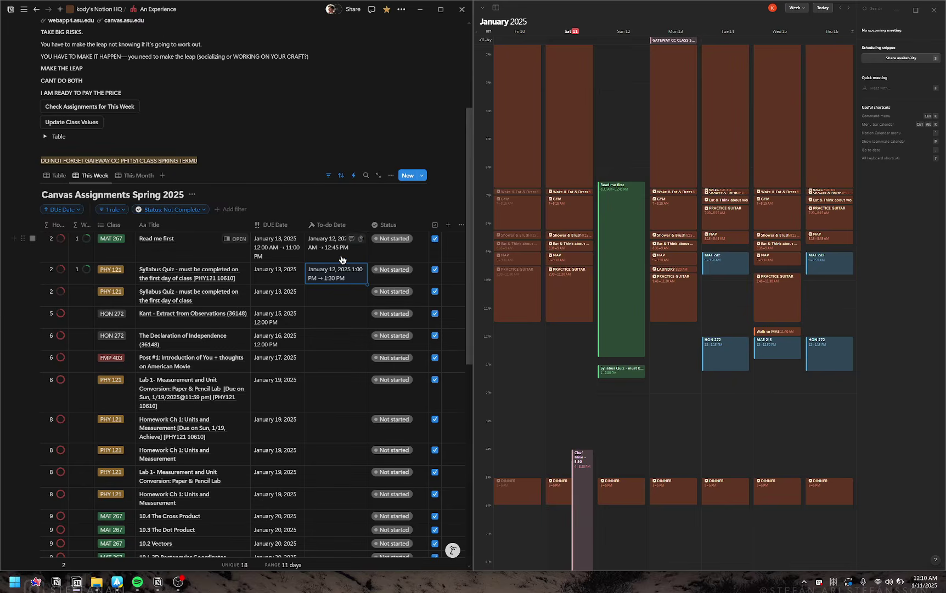
# - Clear the To-do Date cells of the Syllabus Quiz and Read me first assignments
pyautogui.click(340, 277)
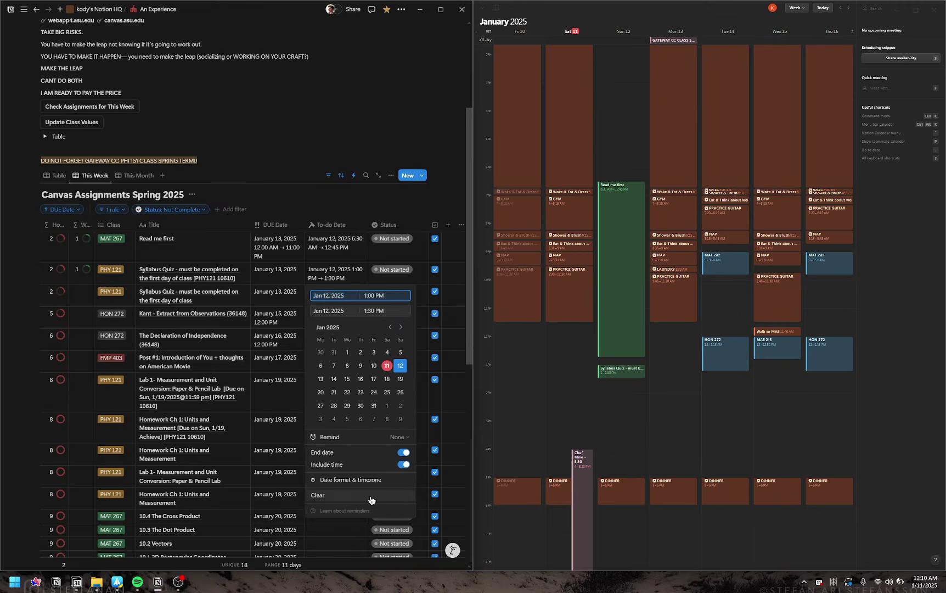
pyautogui.click(335, 260)
pyautogui.click(335, 262)
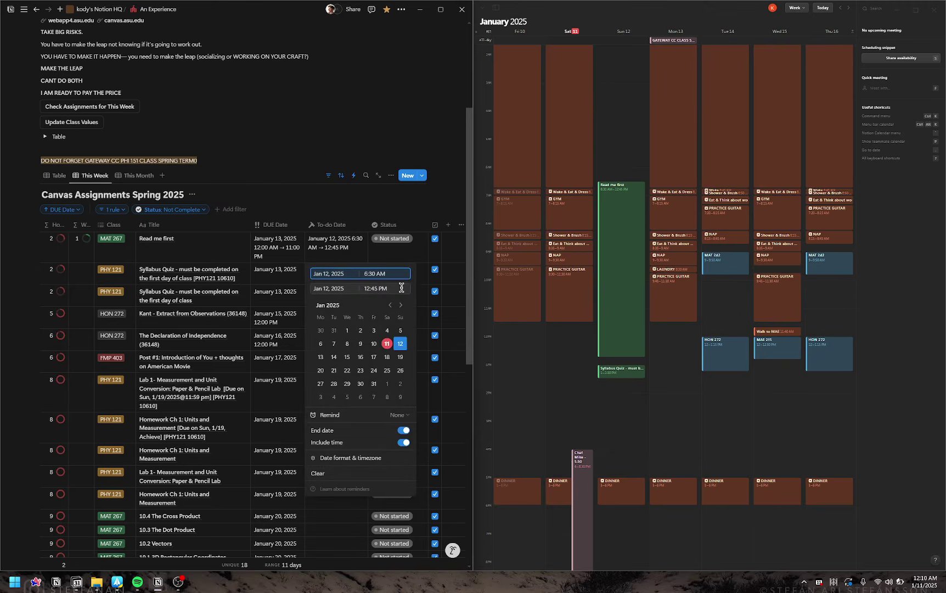
pyautogui.click(362, 474)
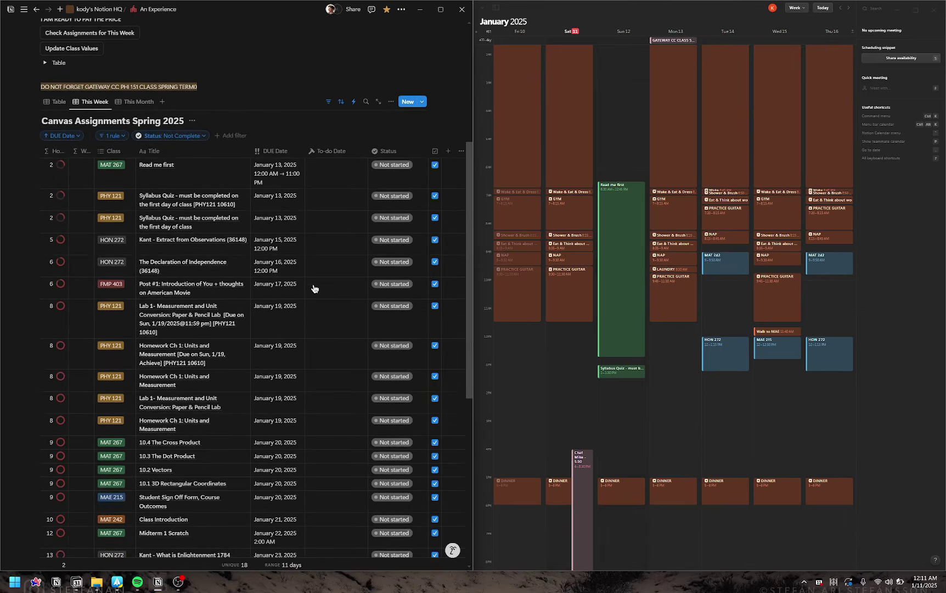
# - Scroll through the Table view of assignments, then dismiss its view options menu
pyautogui.scroll(2, 351, 291)
pyautogui.scroll(-5, 360, 321)
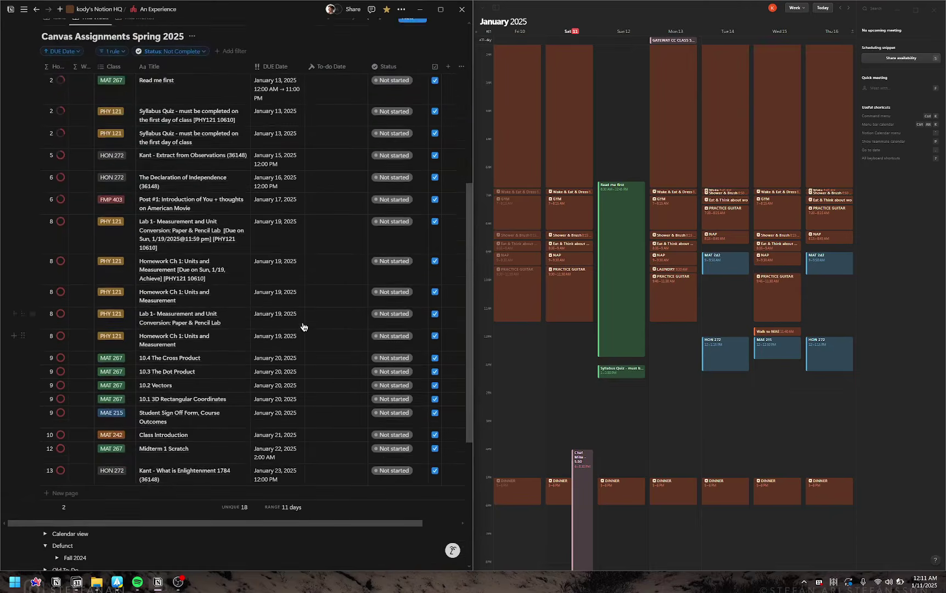
pyautogui.scroll(4, 304, 327)
pyautogui.scroll(-2, 209, 316)
pyautogui.scroll(2, 175, 384)
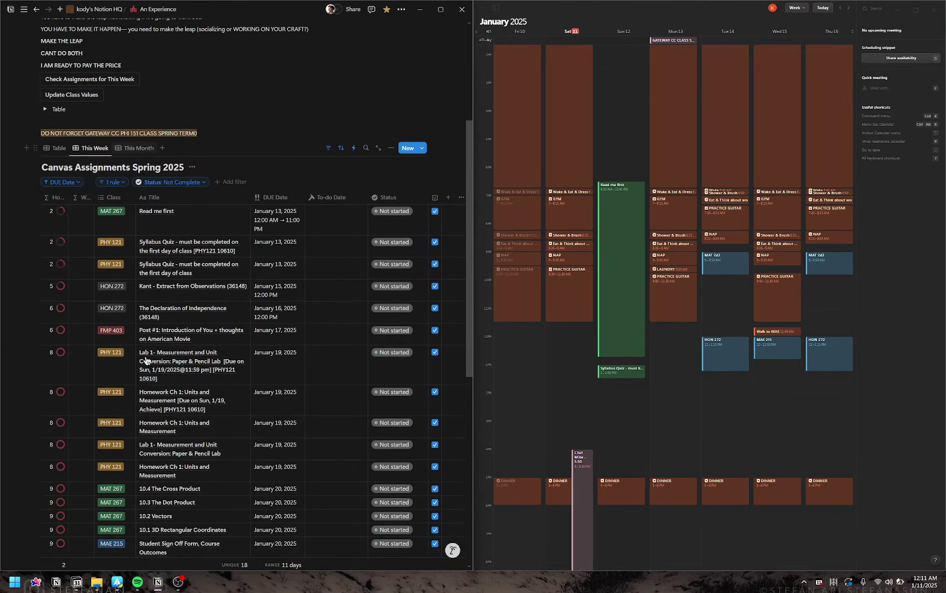
pyautogui.scroll(-5, 199, 479)
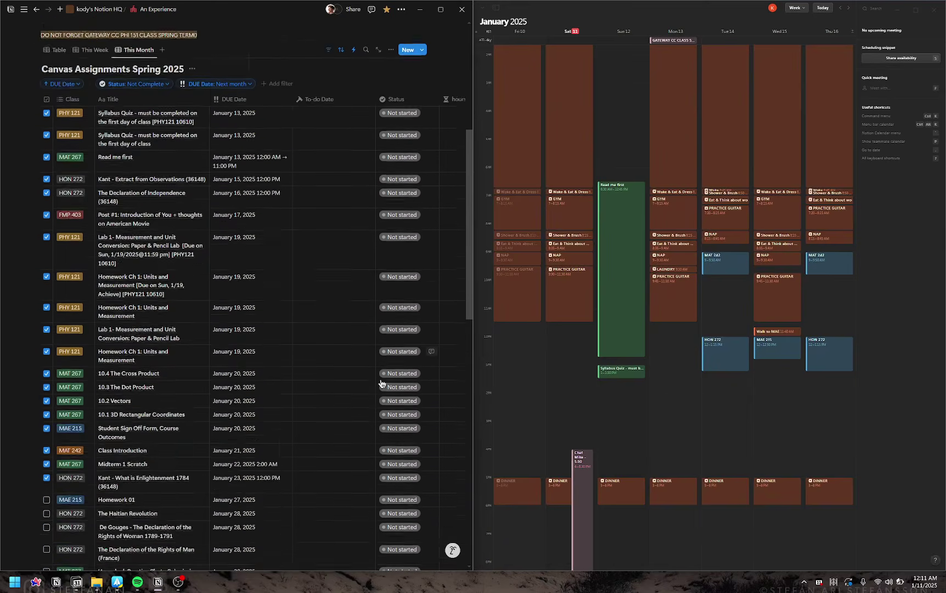
pyautogui.scroll(5, 359, 329)
pyautogui.hscroll(5, 360, 334)
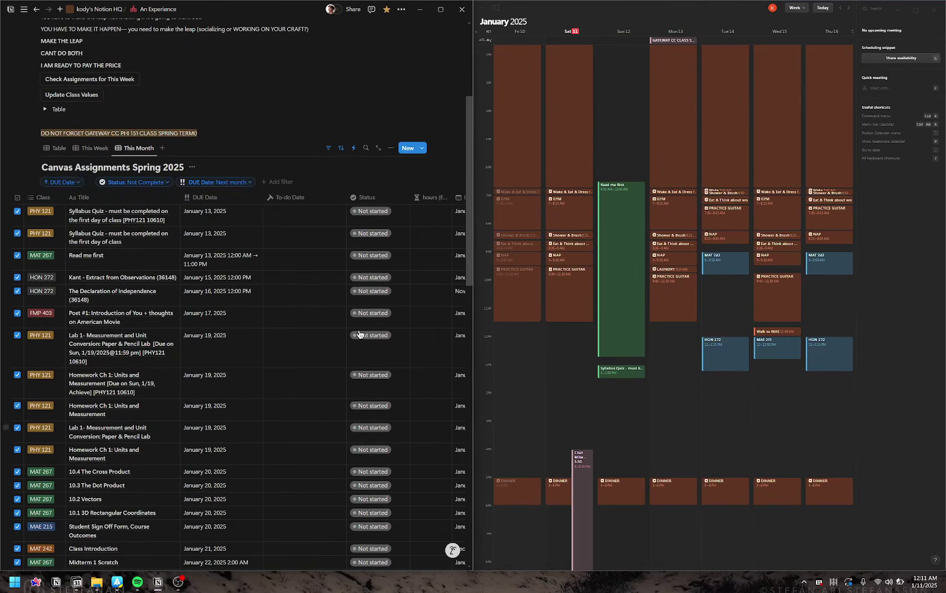
pyautogui.scroll(-8, 359, 334)
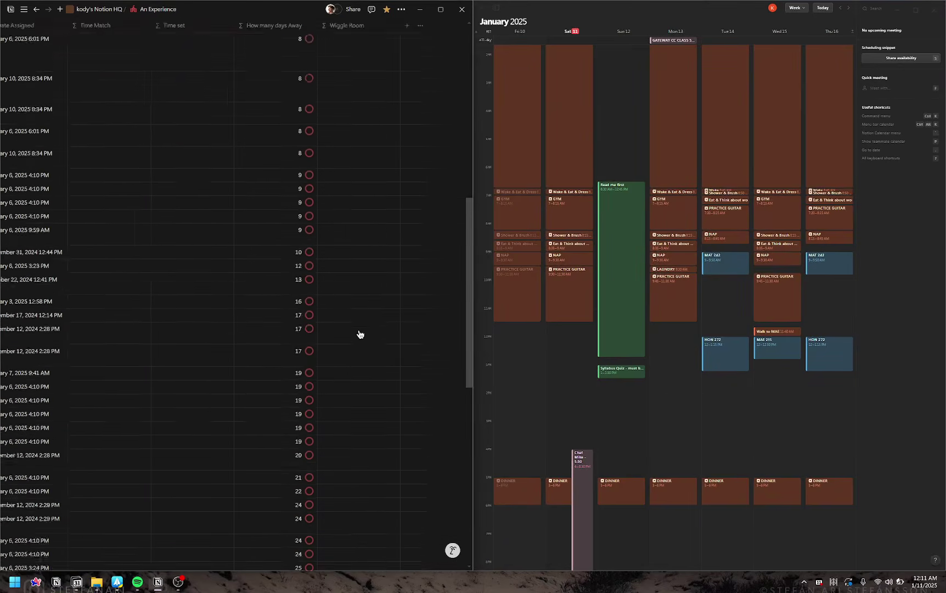
pyautogui.hscroll(3, 360, 334)
pyautogui.scroll(-5, 360, 334)
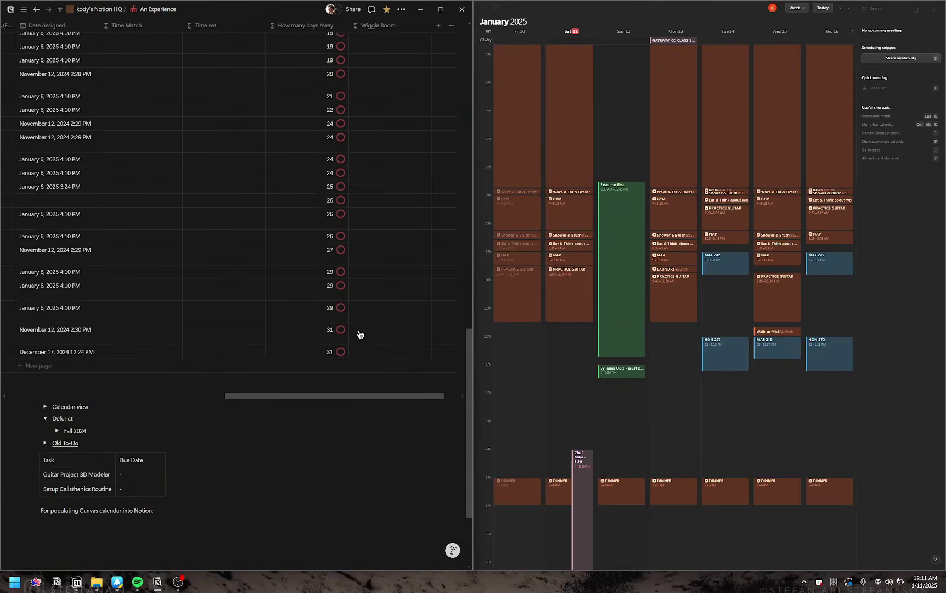
pyautogui.scroll(8, 360, 333)
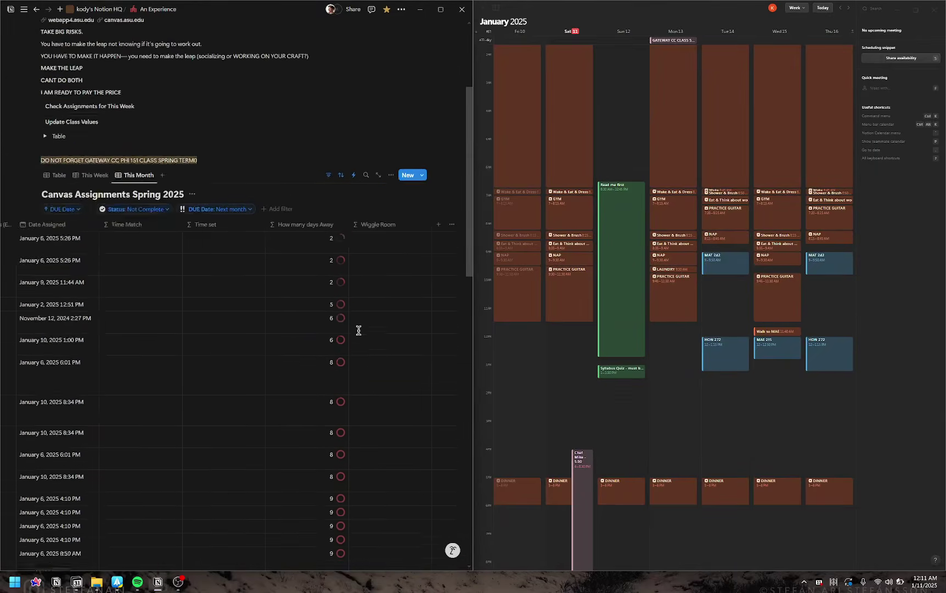
pyautogui.hscroll(-3, 359, 334)
pyautogui.hscroll(-3, 360, 334)
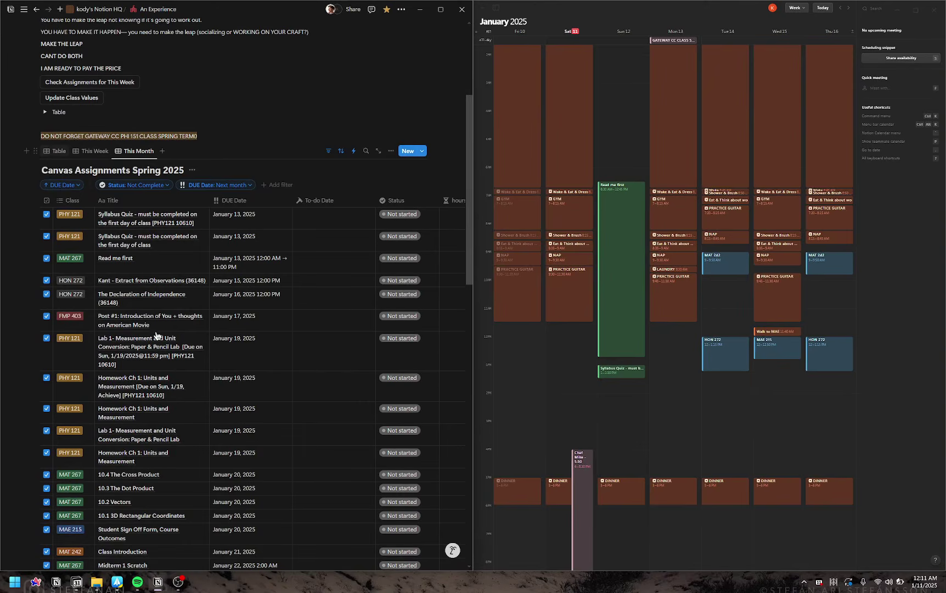
pyautogui.click(51, 152)
pyautogui.click(52, 151)
pyautogui.click(270, 102)
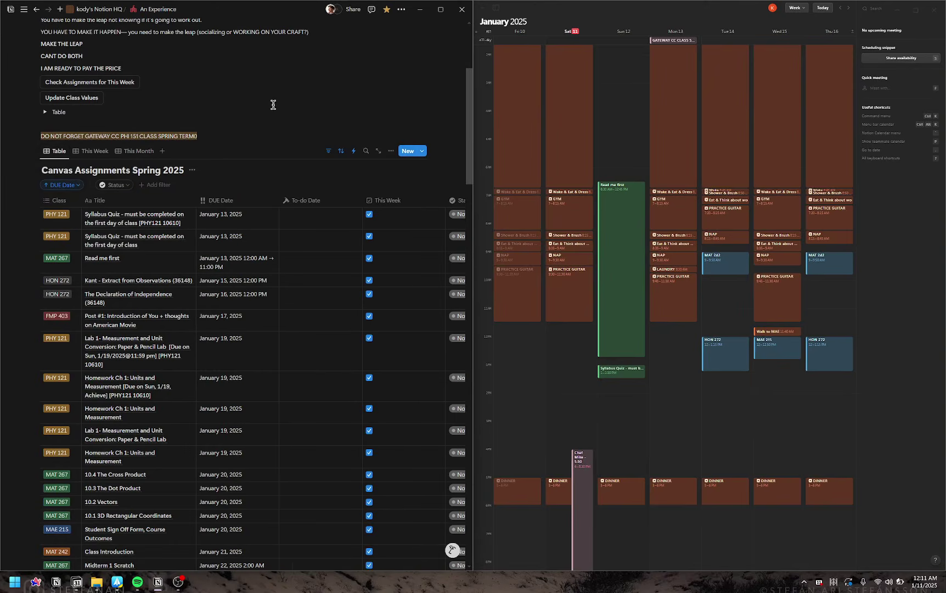
# - Switch the database to the This Week view of not-complete assignments
pyautogui.scroll(-6, 277, 310)
pyautogui.scroll(8, 252, 384)
pyautogui.scroll(-6, 262, 399)
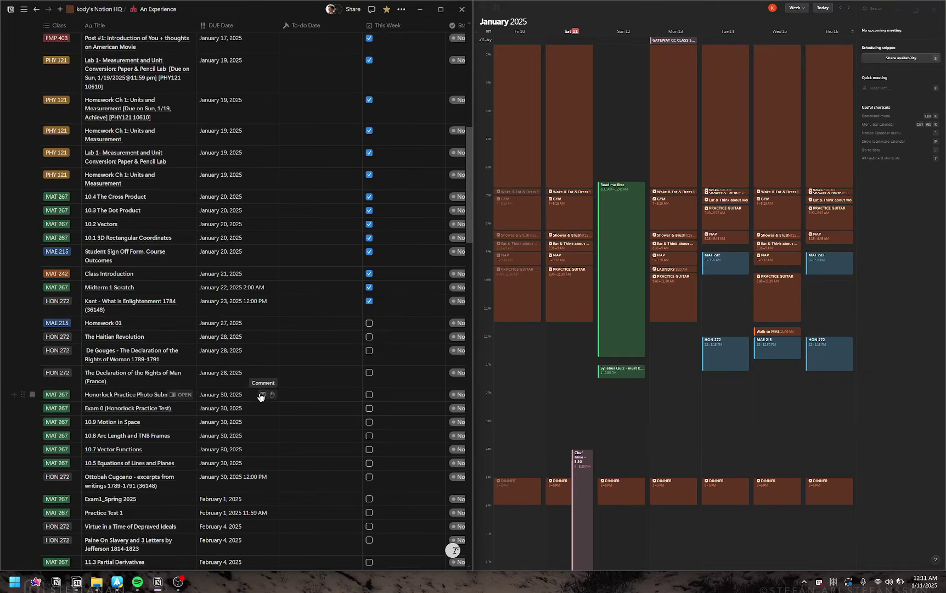
pyautogui.scroll(8, 264, 395)
pyautogui.click(88, 243)
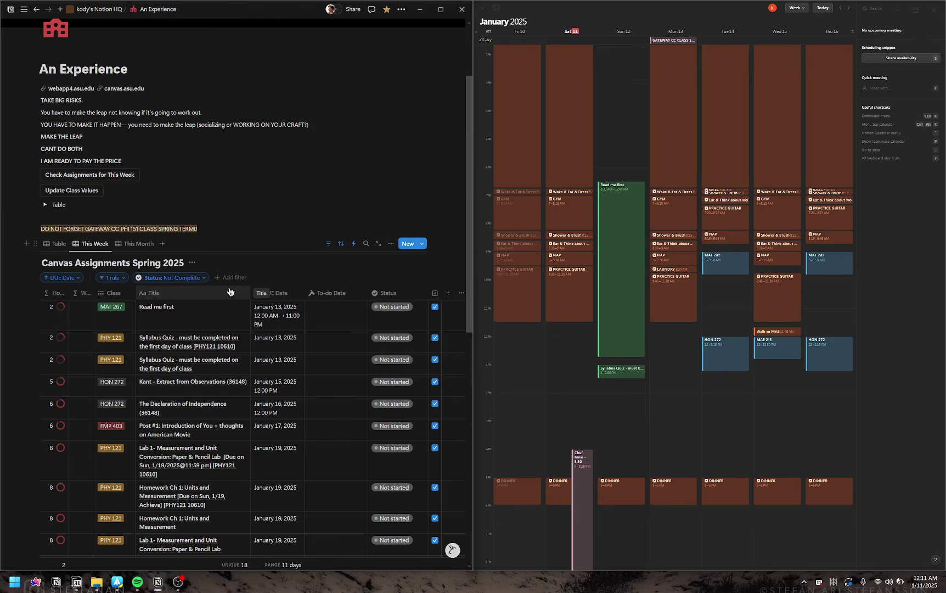
pyautogui.press('ctrl+super+Right')
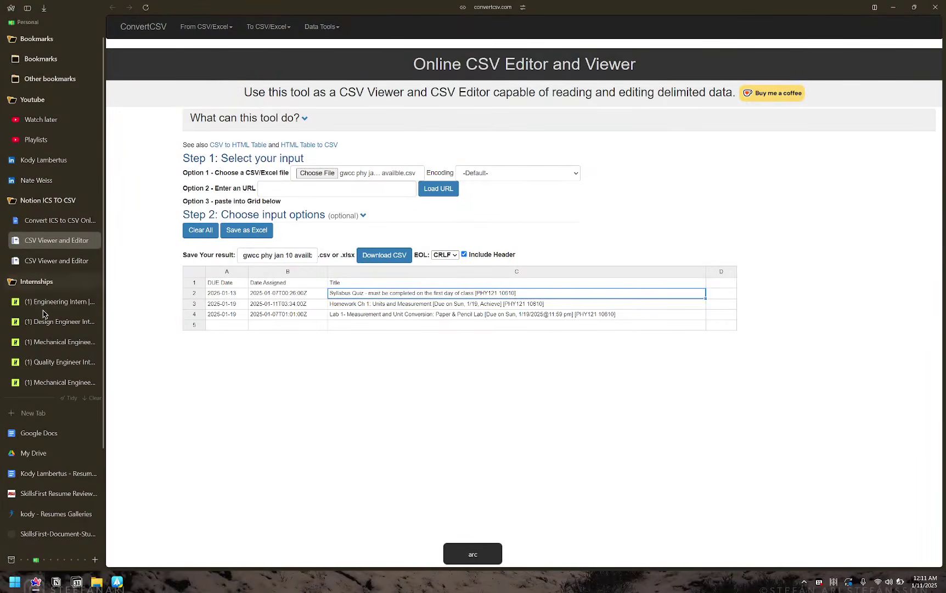
pyautogui.click(49, 560)
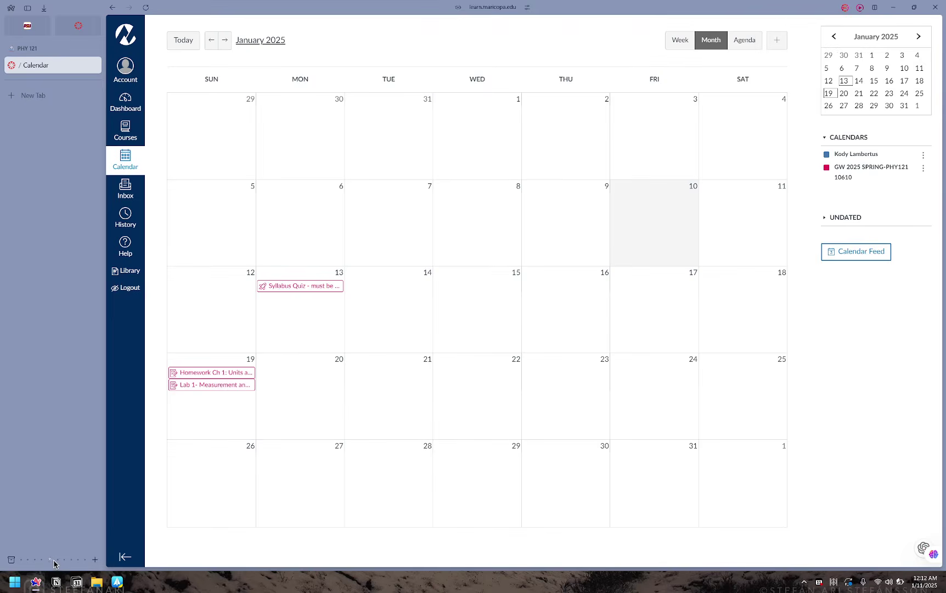
pyautogui.click(58, 559)
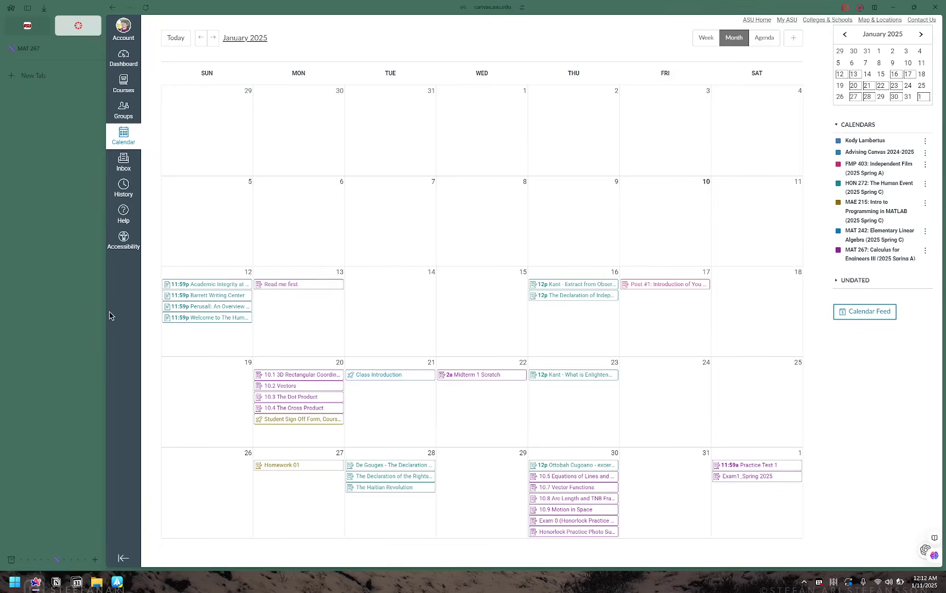
pyautogui.click(207, 285)
pyautogui.click(214, 295)
pyautogui.click(222, 306)
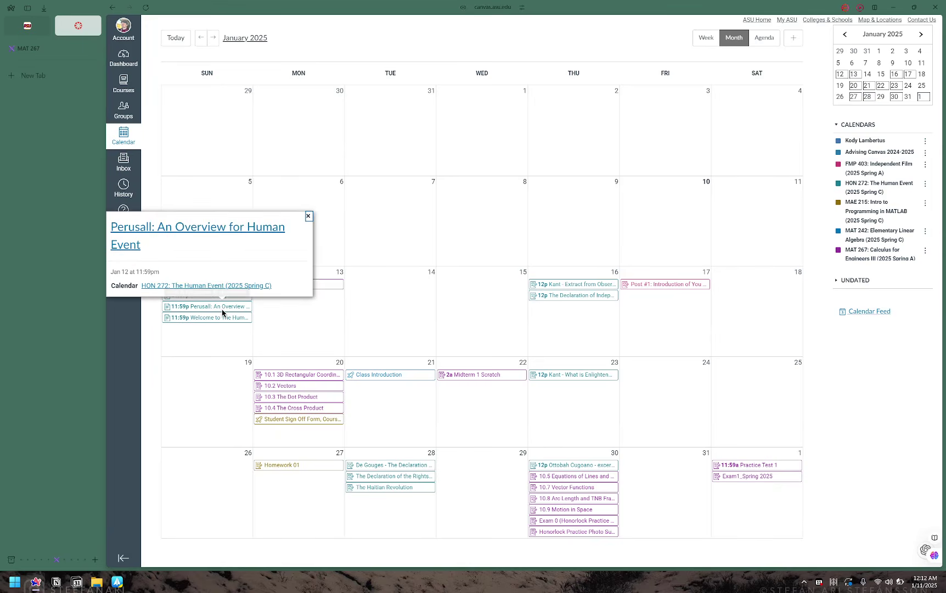
pyautogui.click(206, 232)
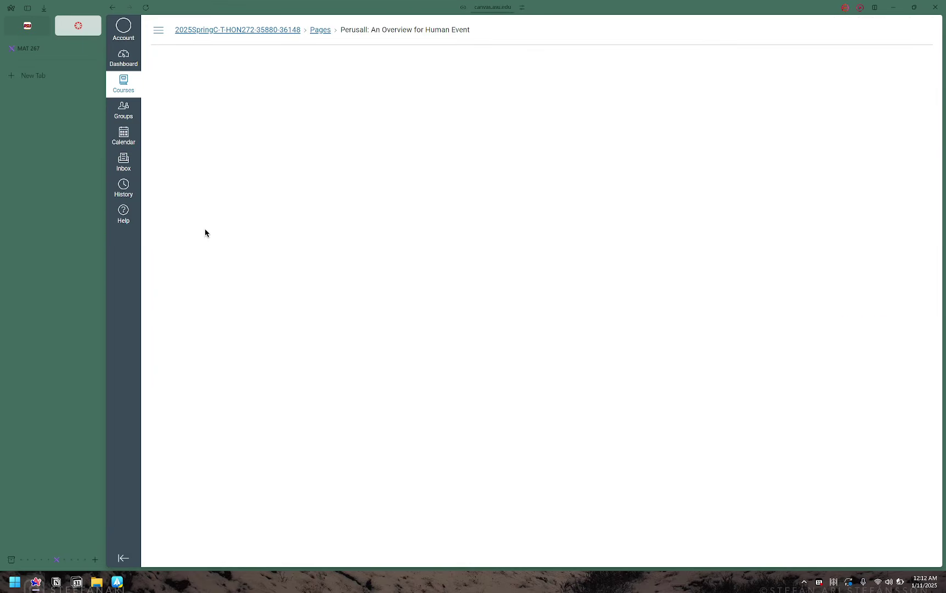
pyautogui.moveTo(168, 102); pyautogui.dragTo(260, 102)
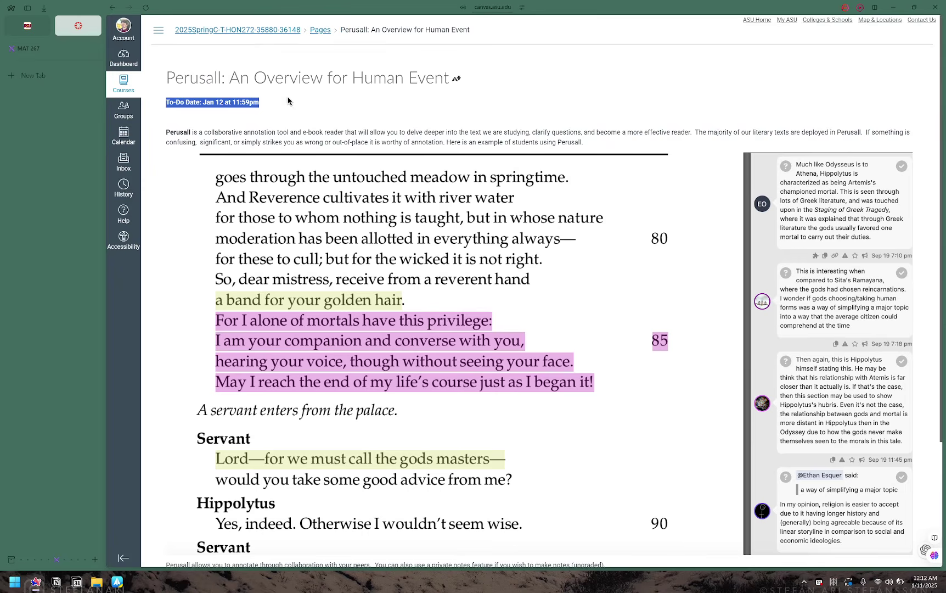
pyautogui.click(379, 102)
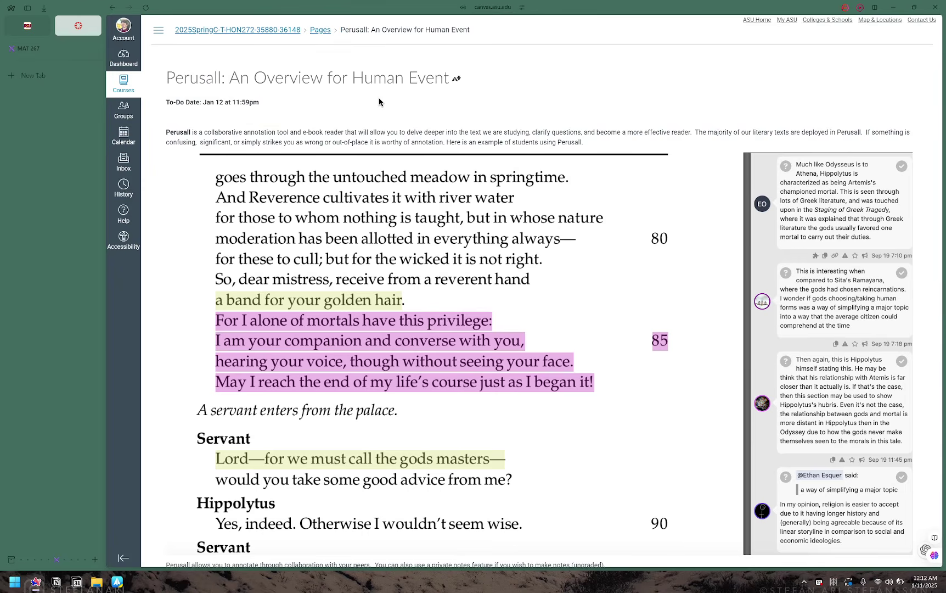
pyautogui.press('ctrl+super+Right')
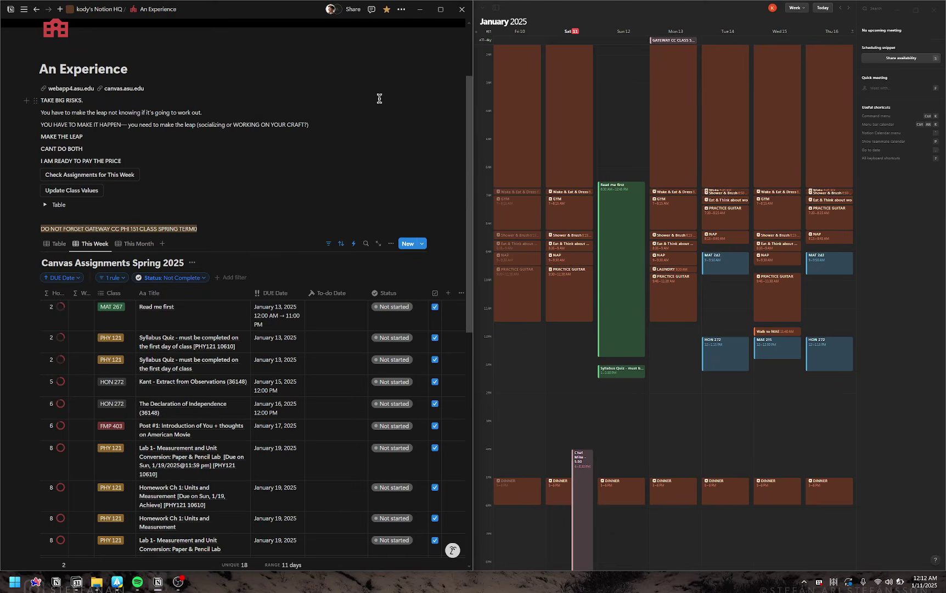
# - Tick the This Week checkbox on the 10.9 Motion in Space row, then return to This Week
pyautogui.scroll(-4, 201, 258)
pyautogui.scroll(2, 201, 262)
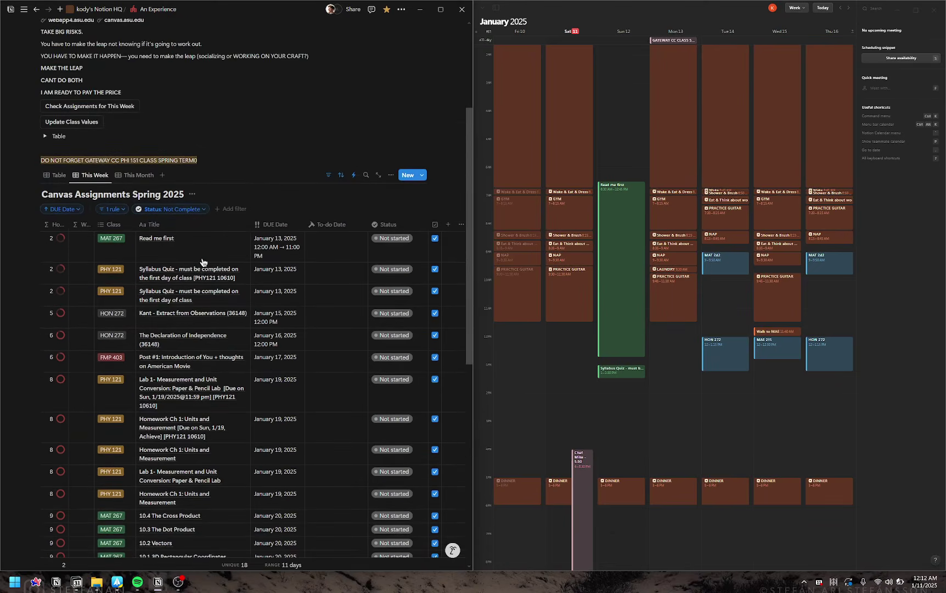
pyautogui.scroll(-3, 202, 261)
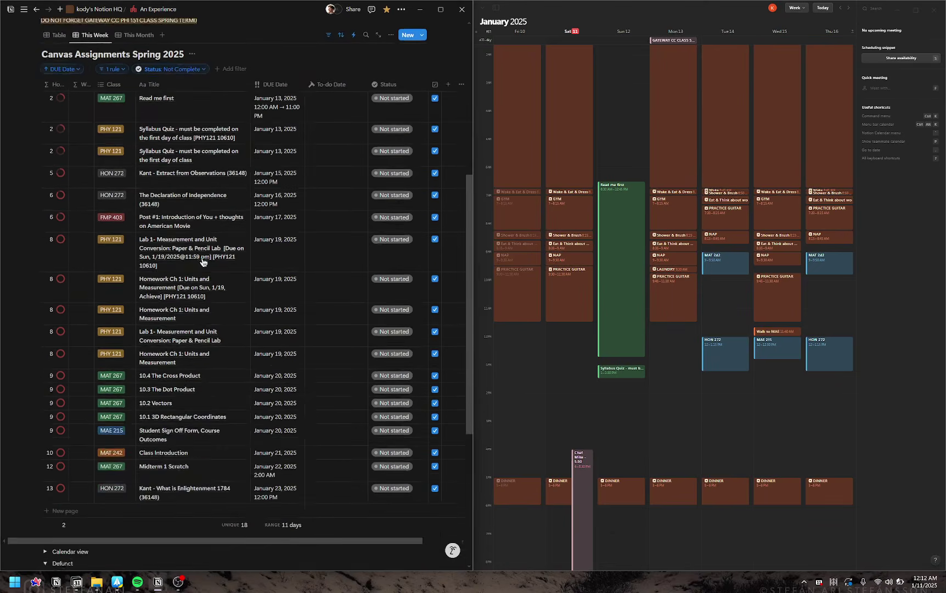
pyautogui.scroll(2, 202, 262)
pyautogui.scroll(-2, 202, 262)
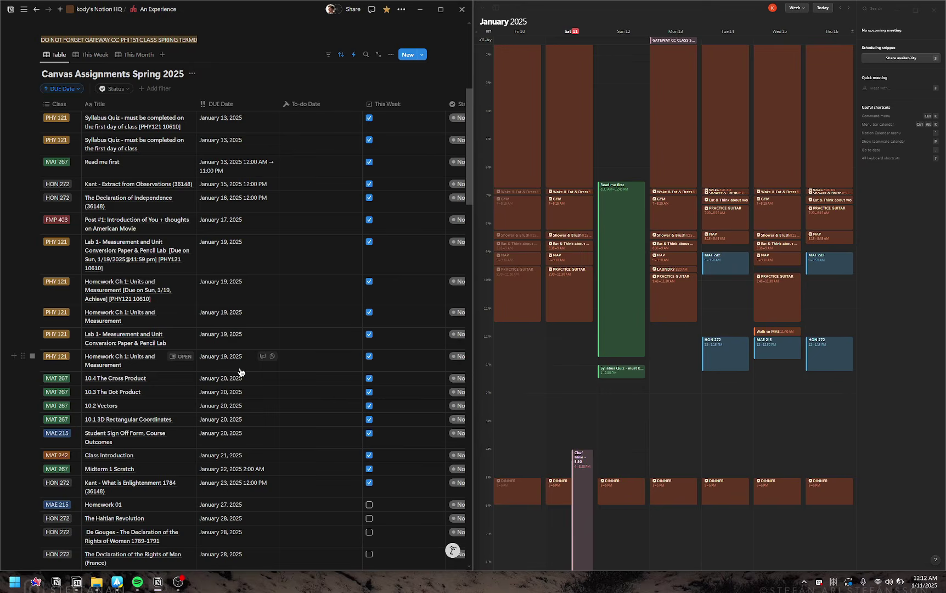
pyautogui.scroll(-4, 223, 450)
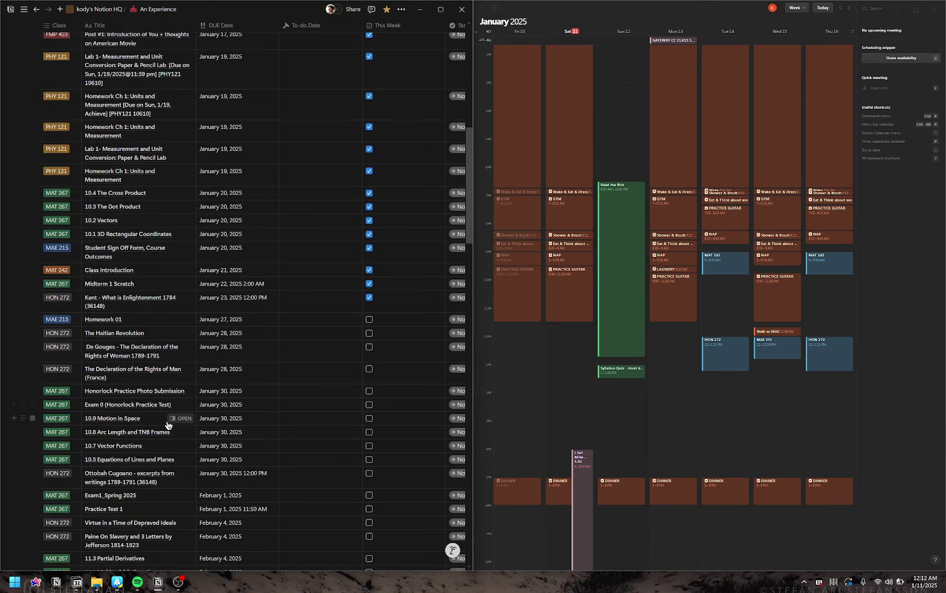
pyautogui.click(369, 419)
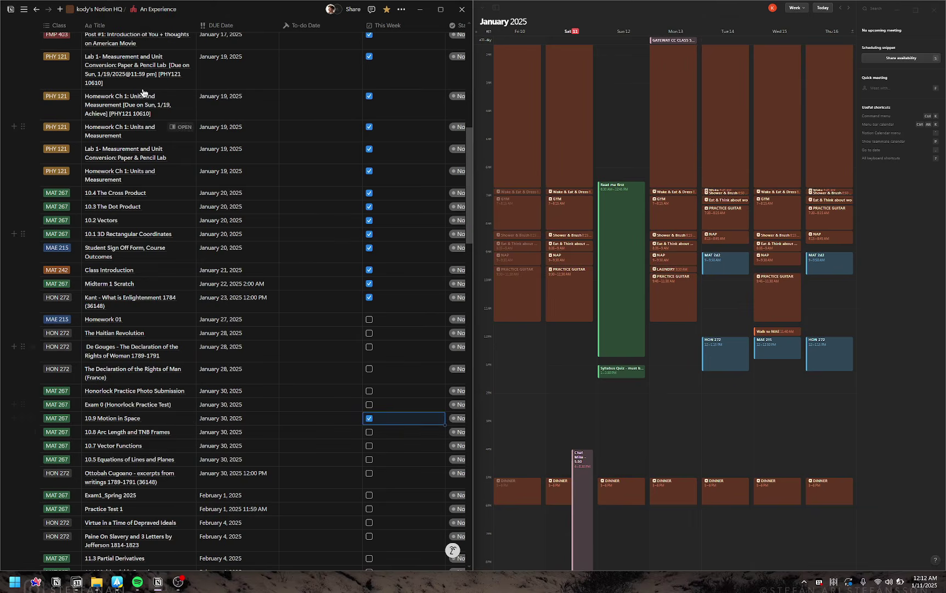
pyautogui.scroll(5, 124, 107)
pyautogui.scroll(2, 109, 220)
pyautogui.click(92, 241)
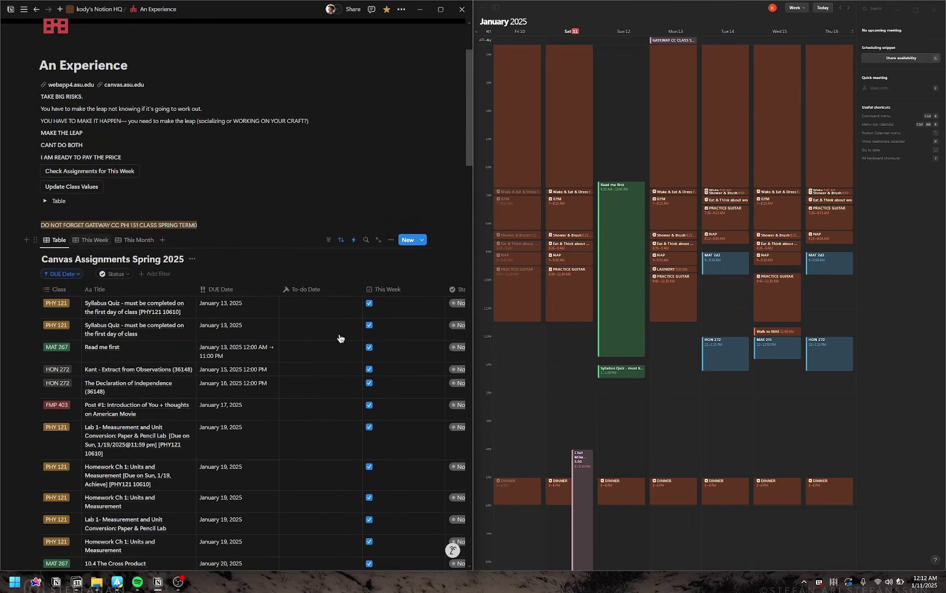
# - Check the This Week view's 18 rows, then open the Read me first event in Notion Calendar
pyautogui.scroll(-4, 270, 413)
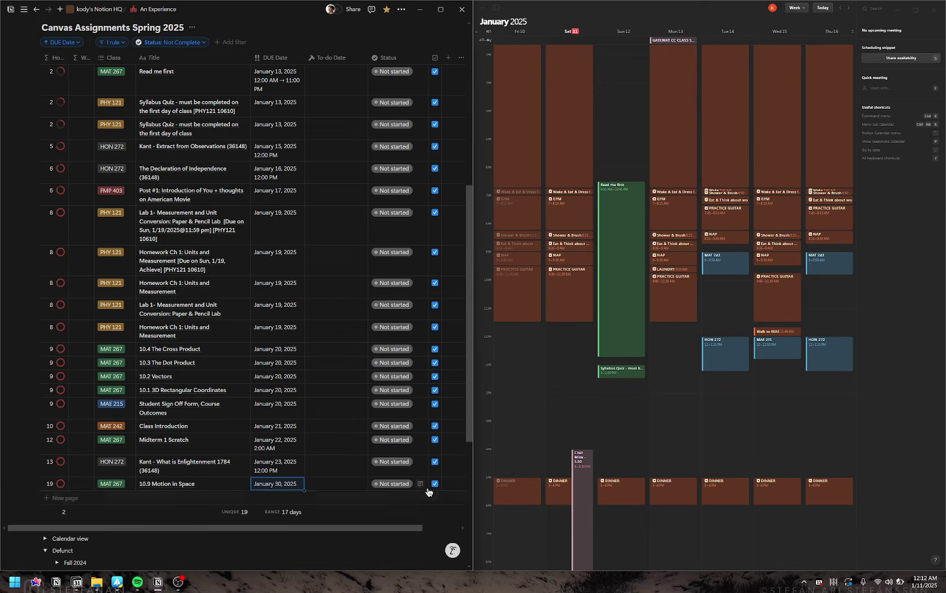
pyautogui.scroll(5, 230, 340)
pyautogui.scroll(-2, 219, 343)
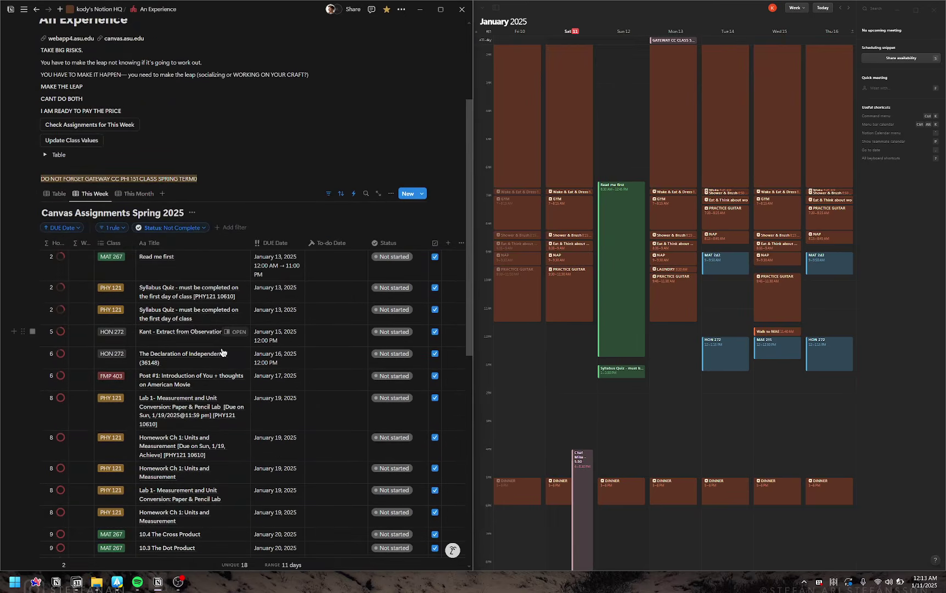
pyautogui.click(623, 255)
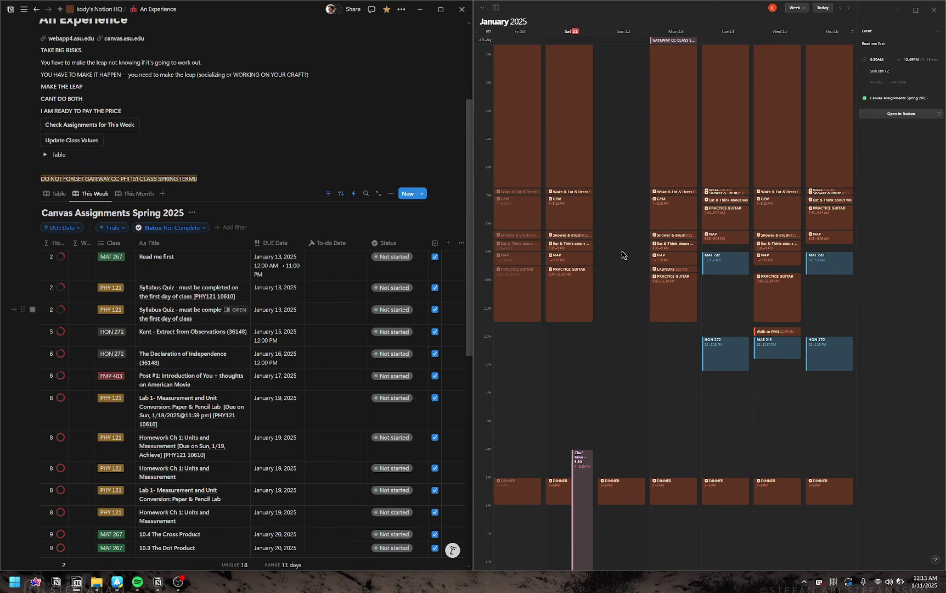
# - Show Notion Calendar's sidebar listing connected calendars, including Canvas Assignments Spring 2025
pyautogui.click(497, 7)
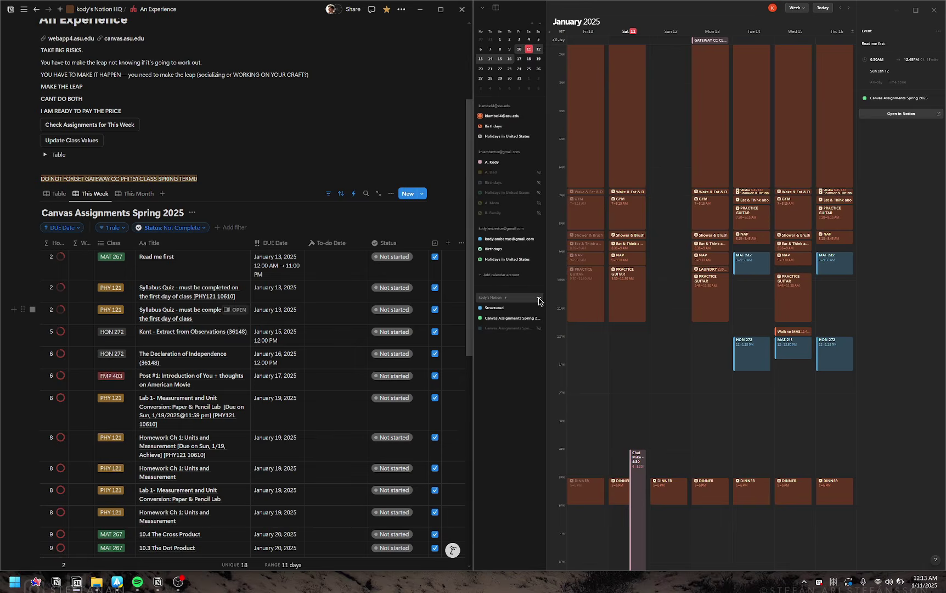
pyautogui.click(539, 299)
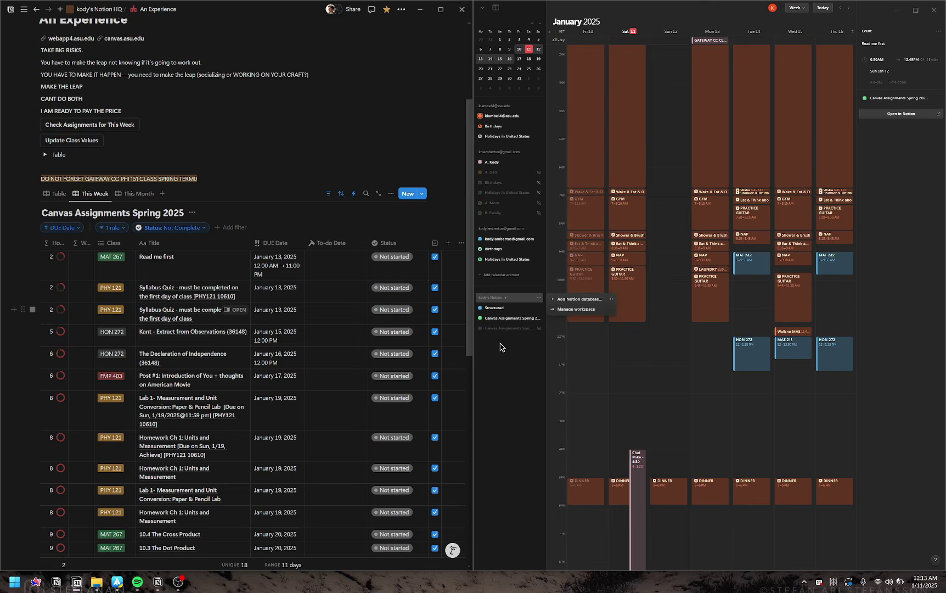
pyautogui.click(516, 351)
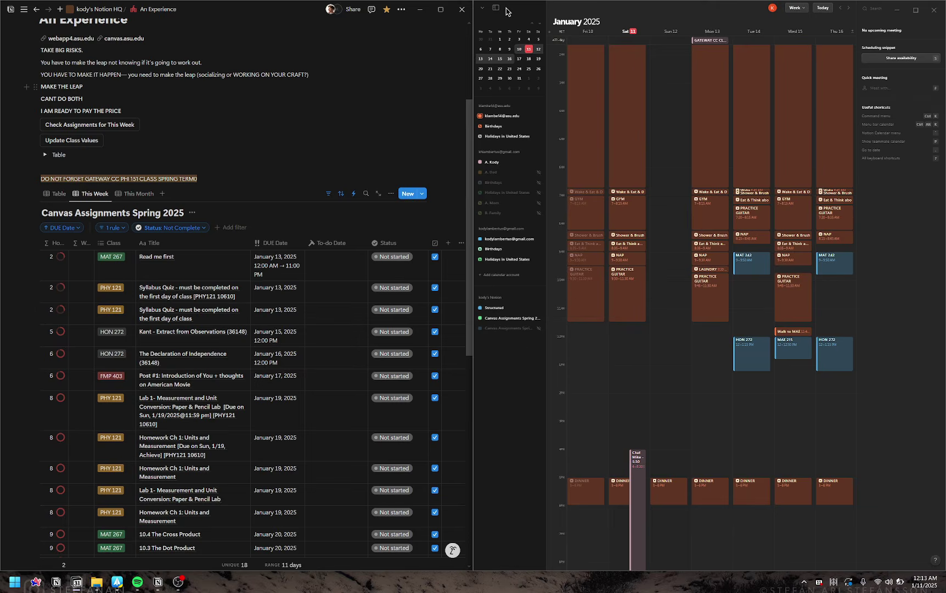